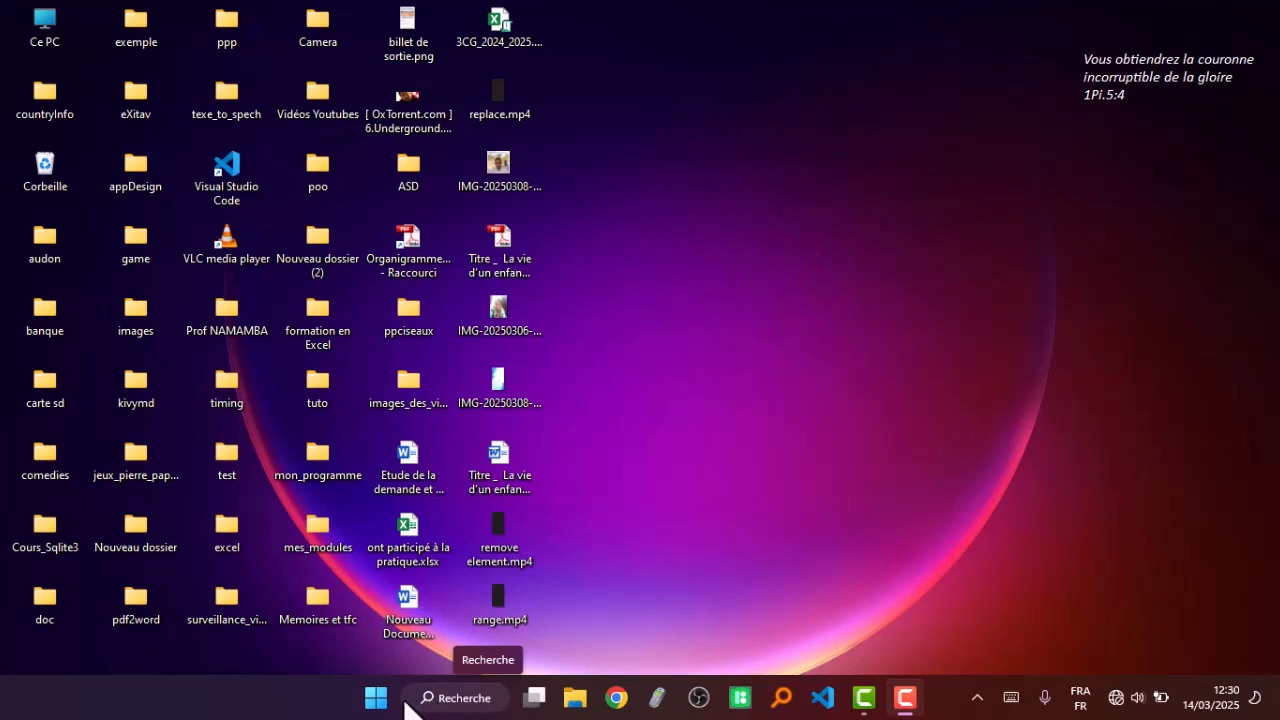
Launch Excel from the list of all applications and create a new blank workbook.
{"action": "left_click", "coordinate": [375, 700]}
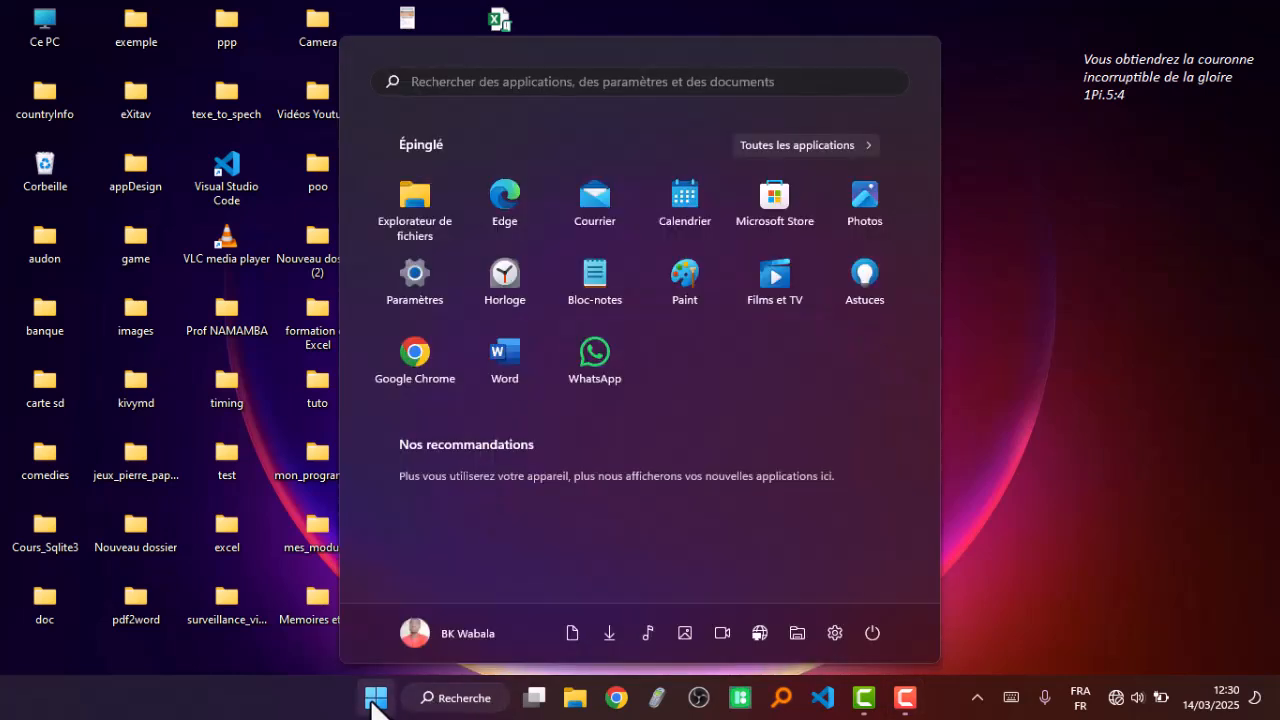
{"action": "left_click", "coordinate": [799, 150]}
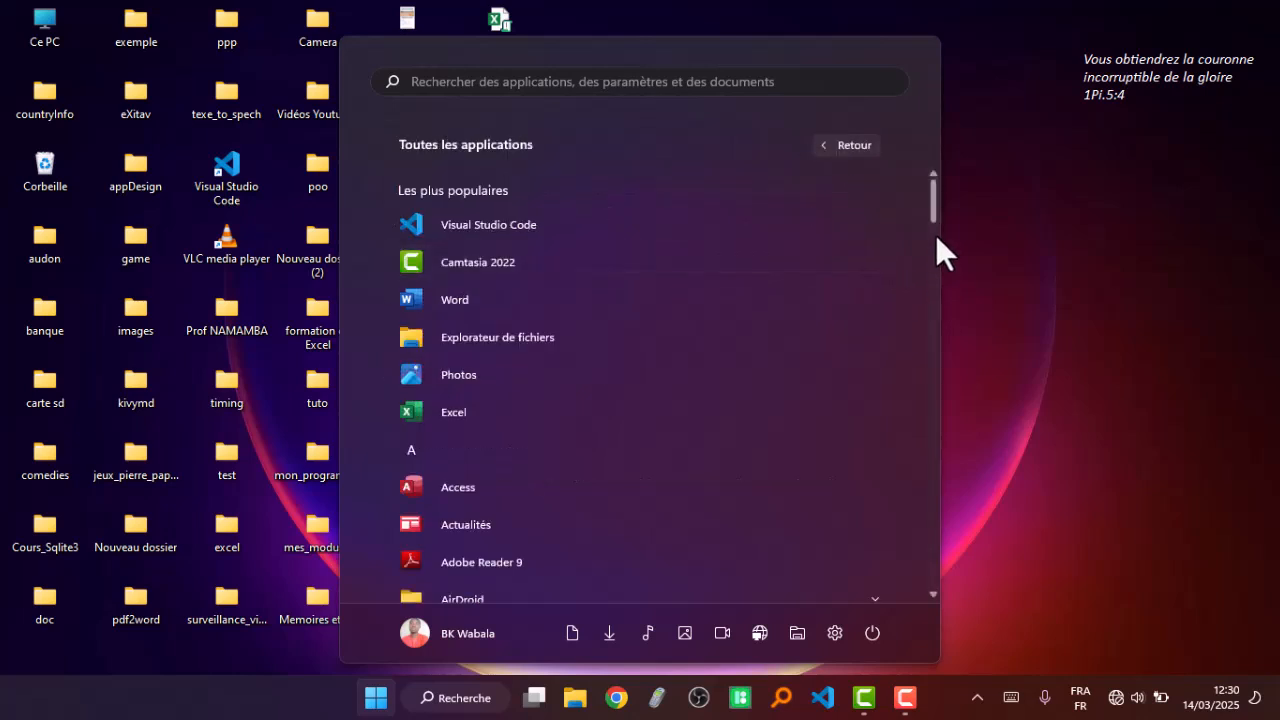
{"action": "left_click_drag", "start_coordinate": [931, 215], "coordinate": [906, 310]}
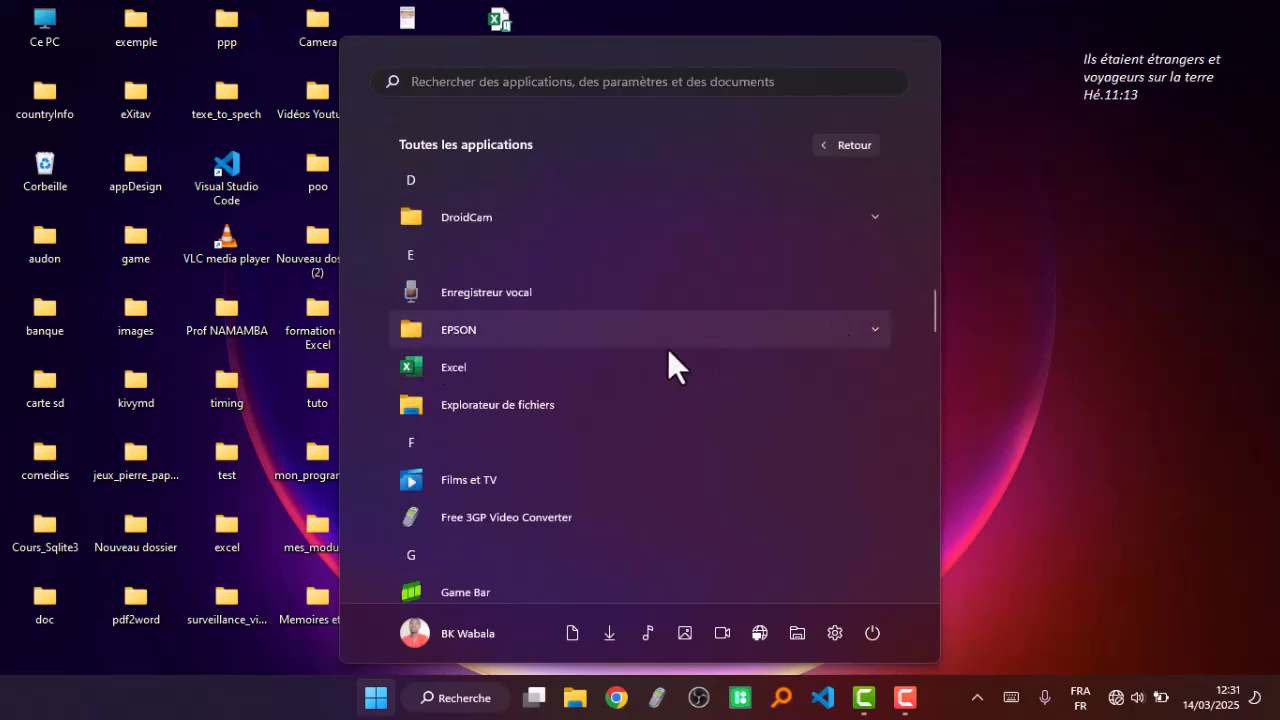
{"action": "left_click", "coordinate": [604, 369]}
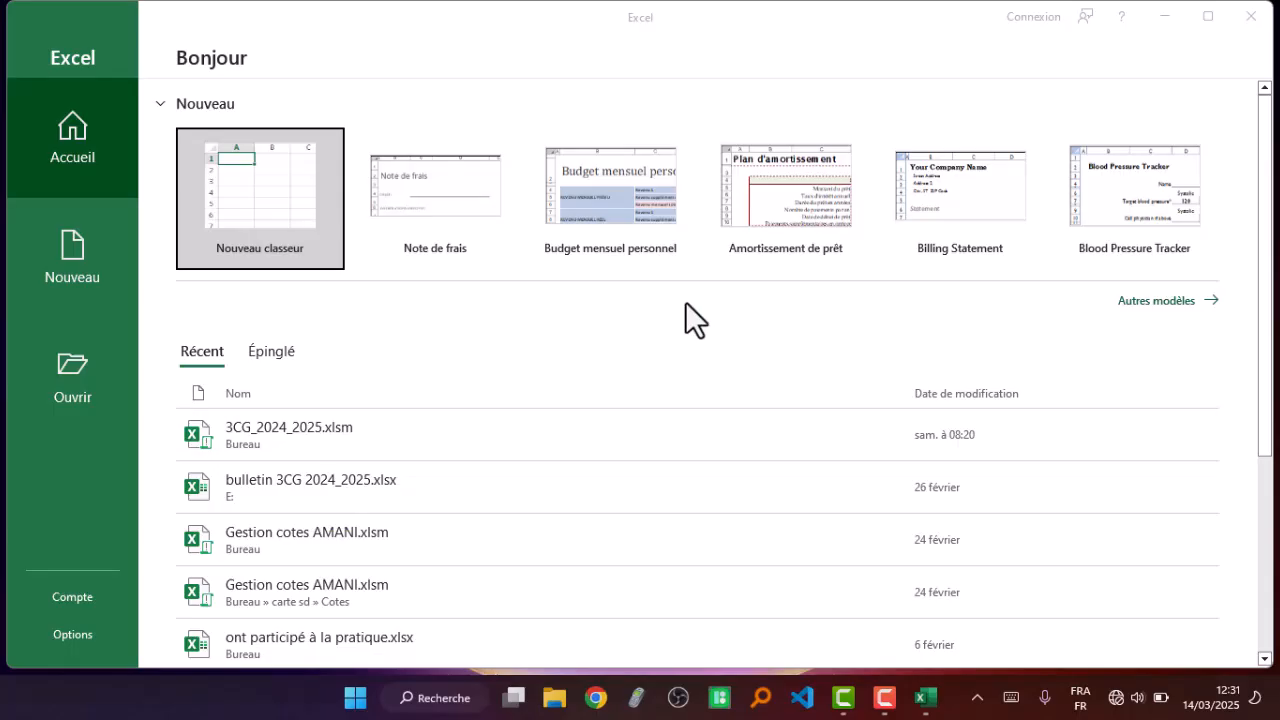
{"action": "left_click", "coordinate": [265, 223]}
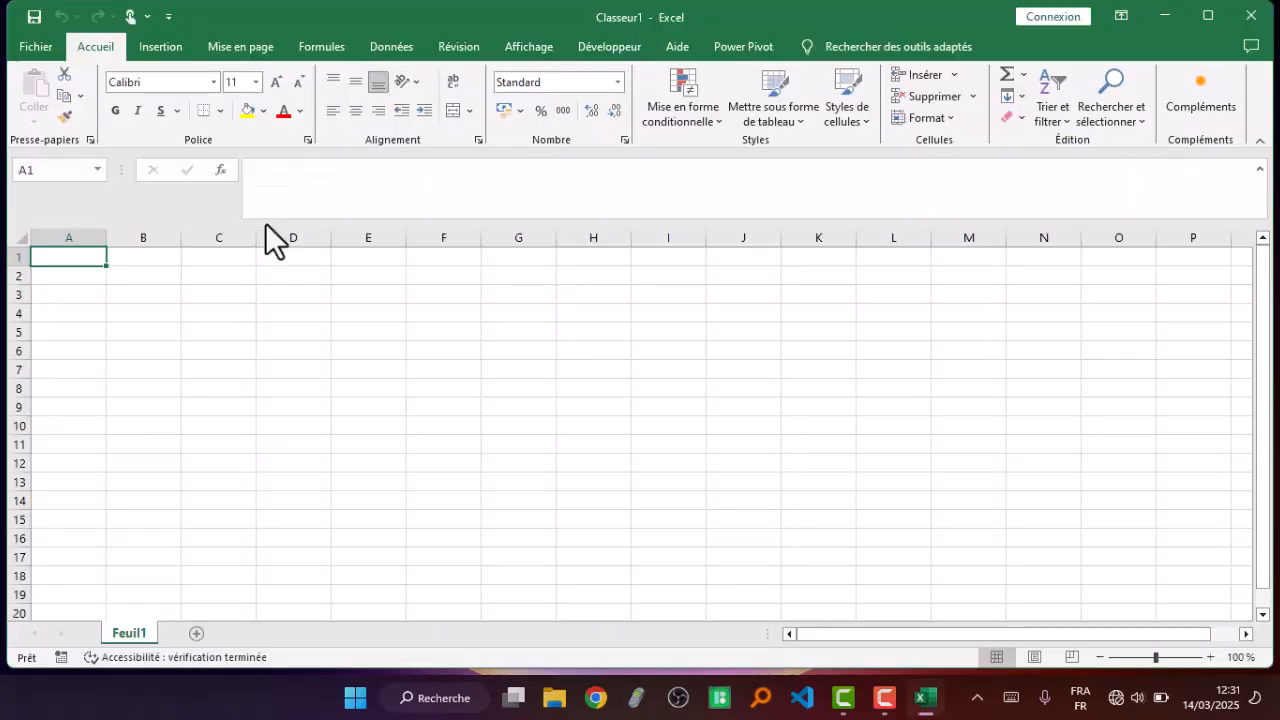
Collapse the formula bar to a single line and dismiss the Office licence notice.
{"action": "left_click", "coordinate": [1259, 170]}
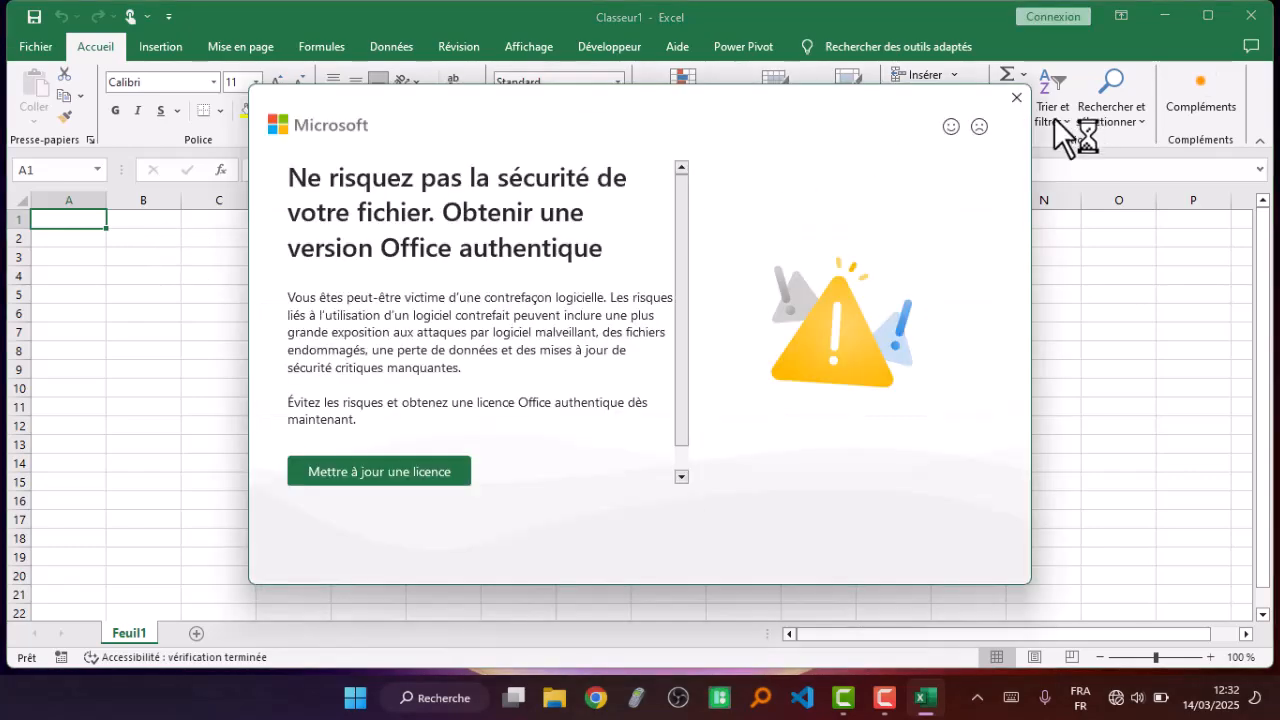
{"action": "left_click", "coordinate": [1016, 98]}
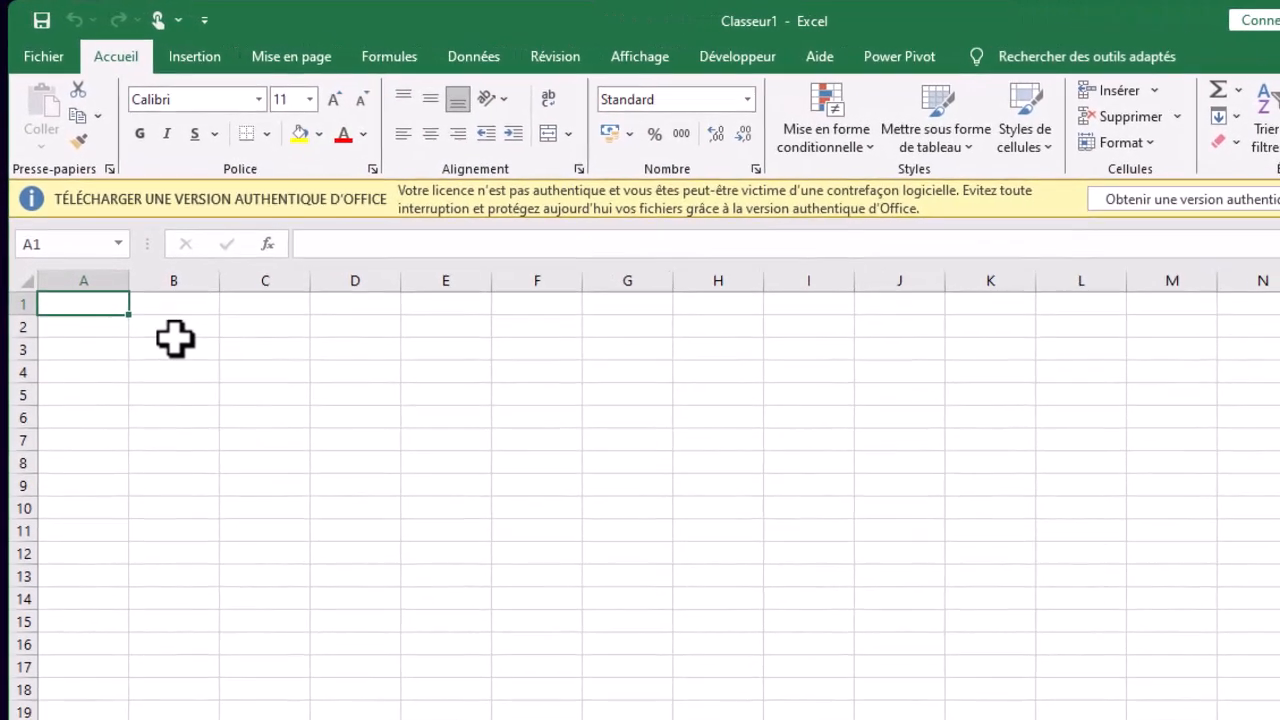
Enter the column heading "Jours" in cell B2.
{"action": "left_click", "coordinate": [144, 281]}
{"action": "left_click", "coordinate": [190, 331]}
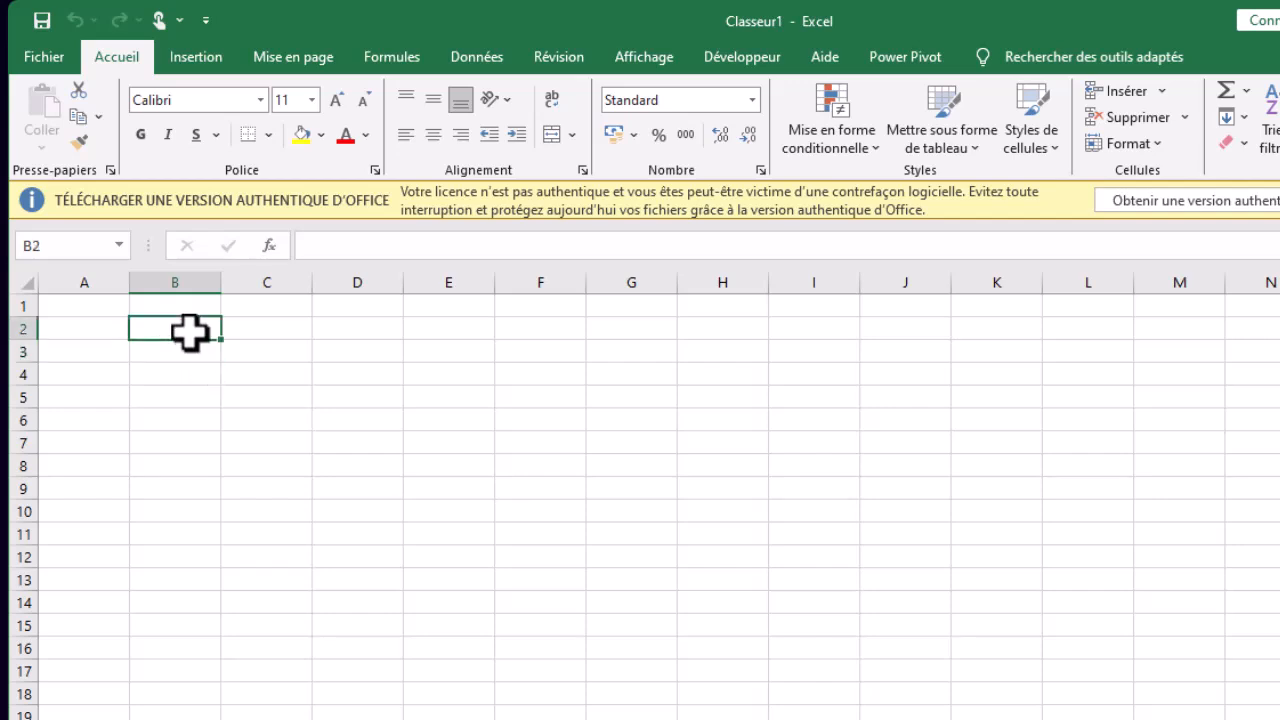
{"action": "type", "text": "Jours"}
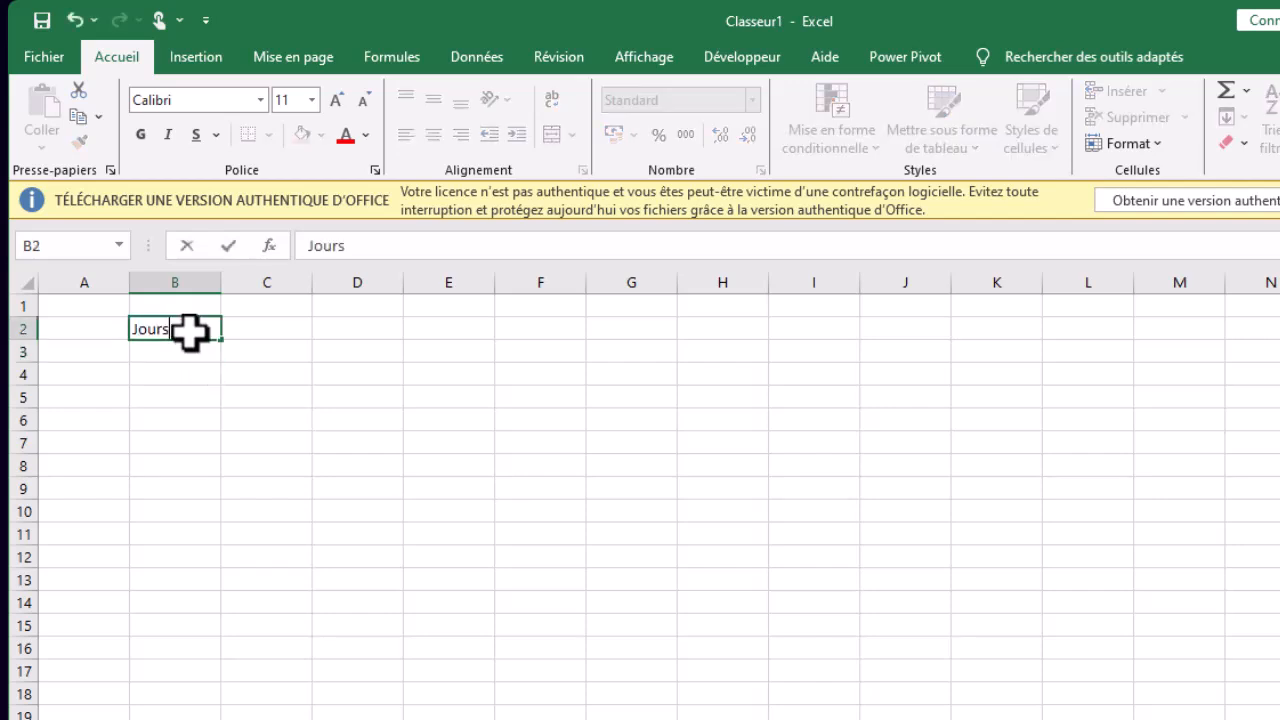
{"action": "key", "text": "Return"}
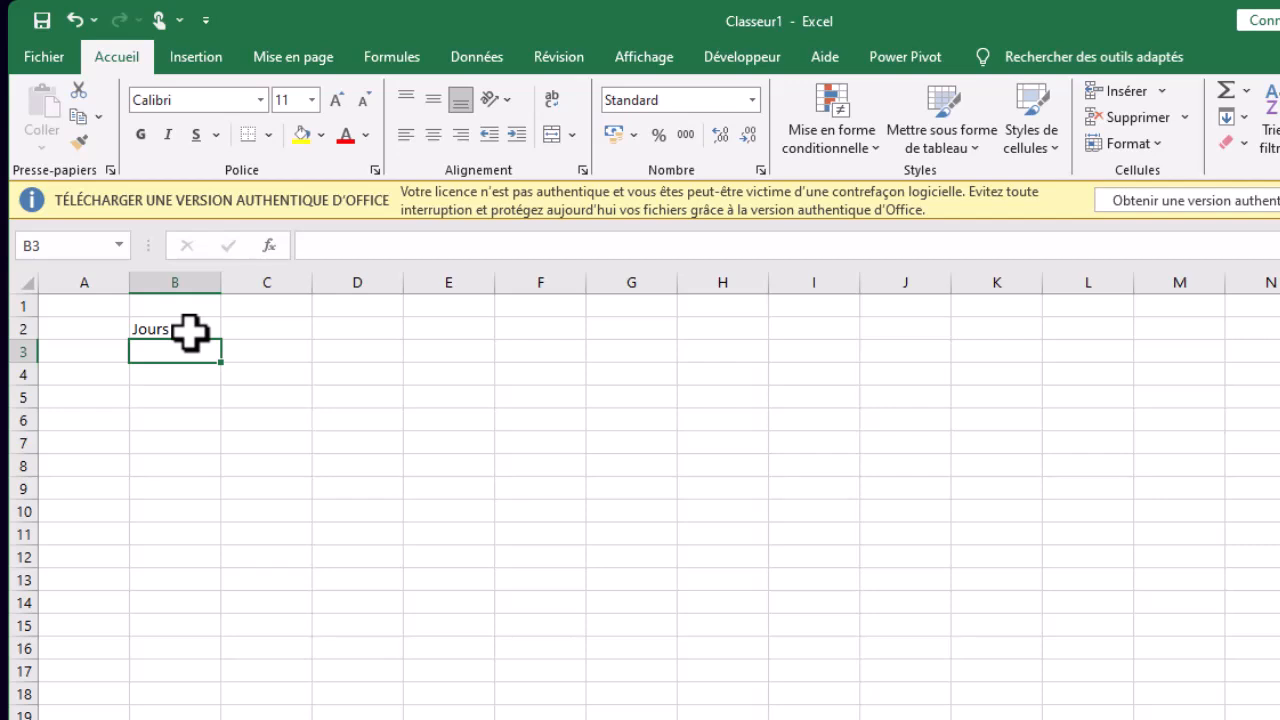
Enter "Lundi" in B3 and autofill the weekdays down to "Samedi" in B8.
{"action": "type", "text": "Lundi$"}
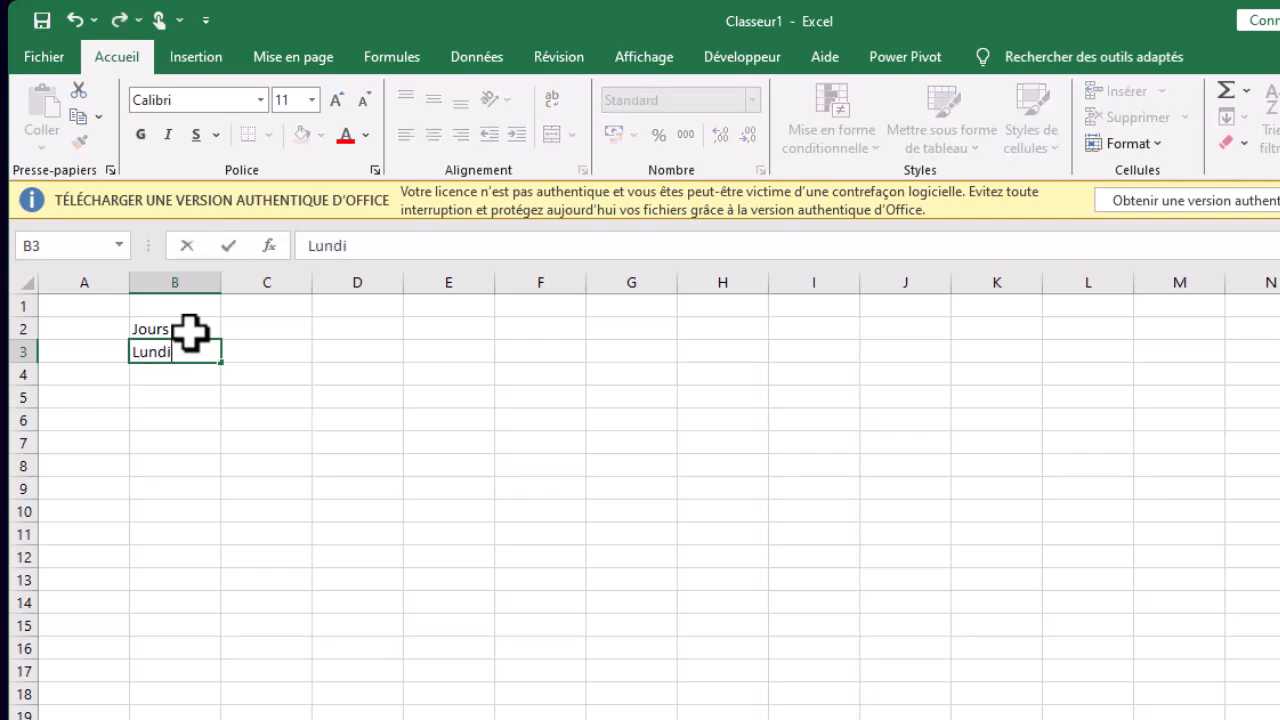
{"action": "key", "text": "BackSpace"}
{"action": "key", "text": "Return"}
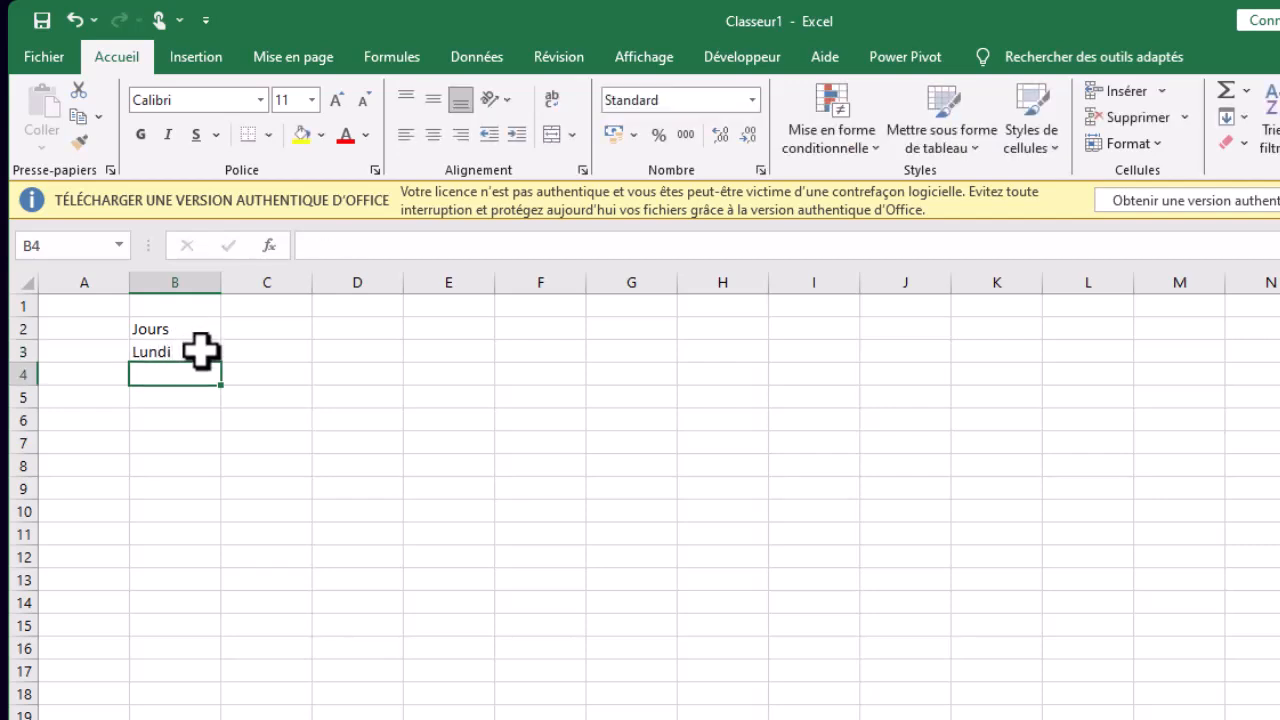
{"action": "left_click", "coordinate": [193, 351]}
{"action": "left_click_drag", "start_coordinate": [222, 363], "coordinate": [222, 477]}
Enter the heading "Ventes" in C2 with the sales 20000, 36000, 10000, 60000, 100000 and 45000 in C3:C8.
{"action": "left_click", "coordinate": [257, 327]}
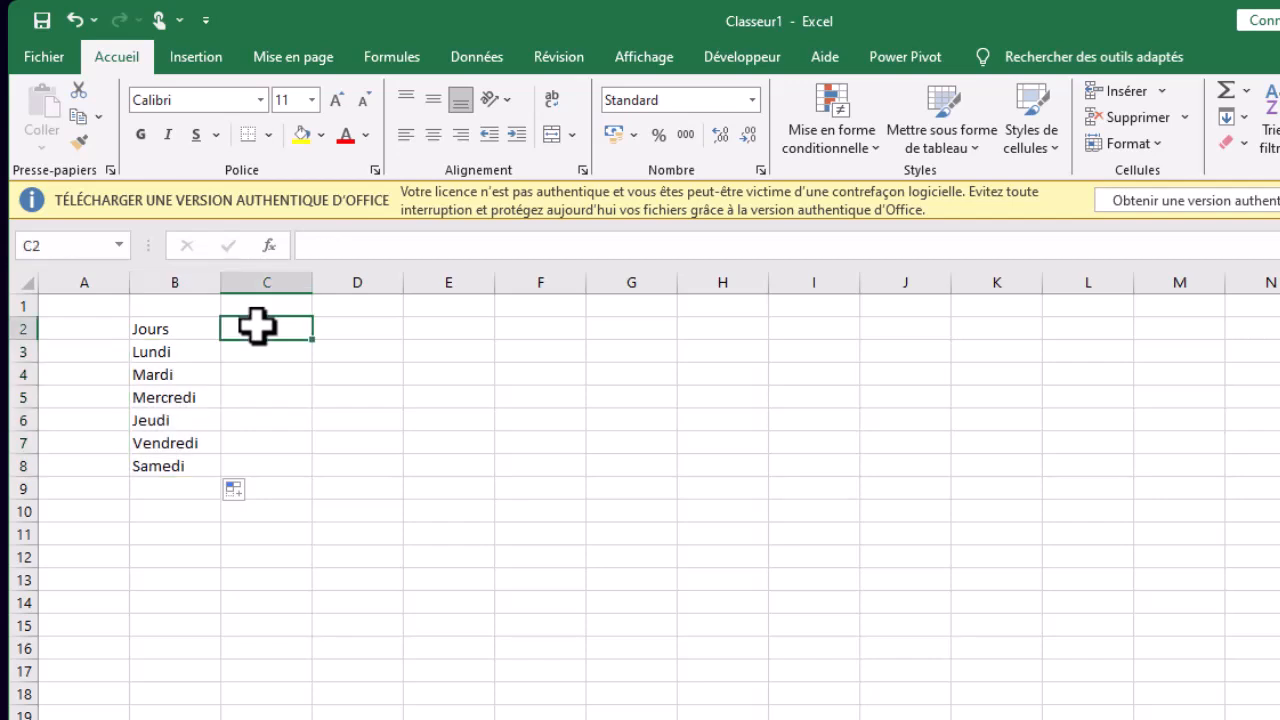
{"action": "type", "text": "Ven"}
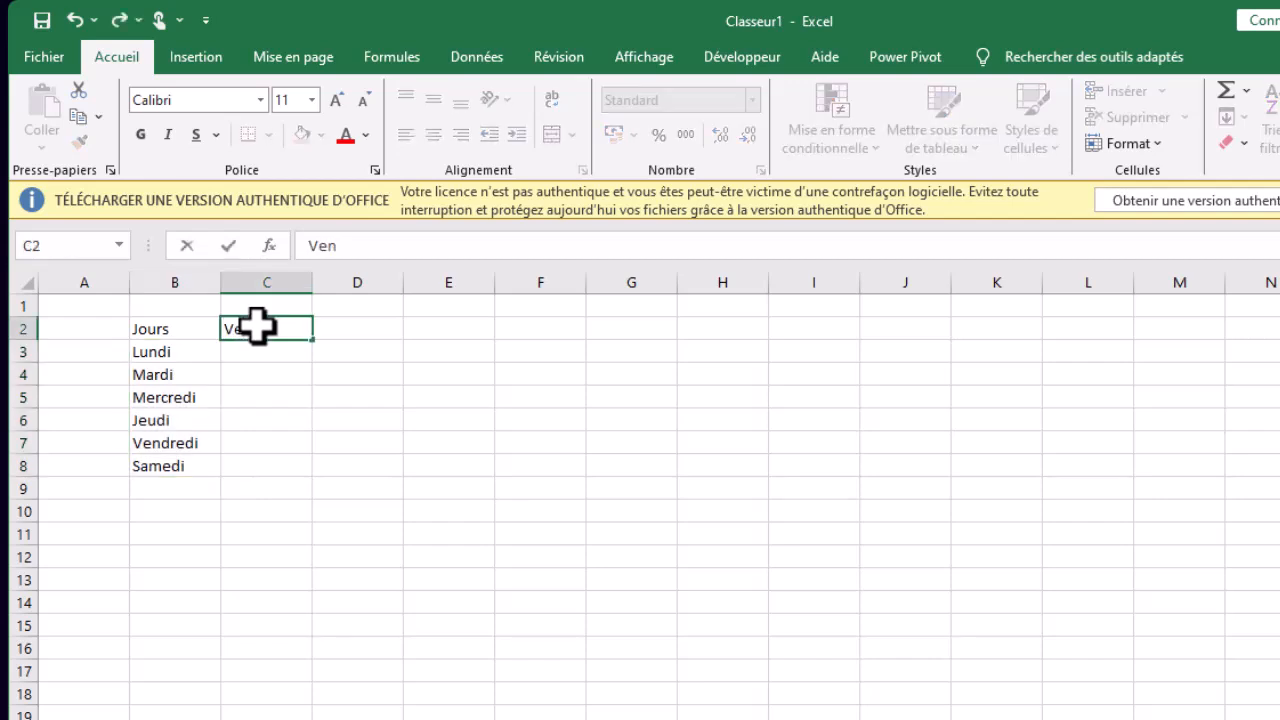
{"action": "type", "text": "tes"}
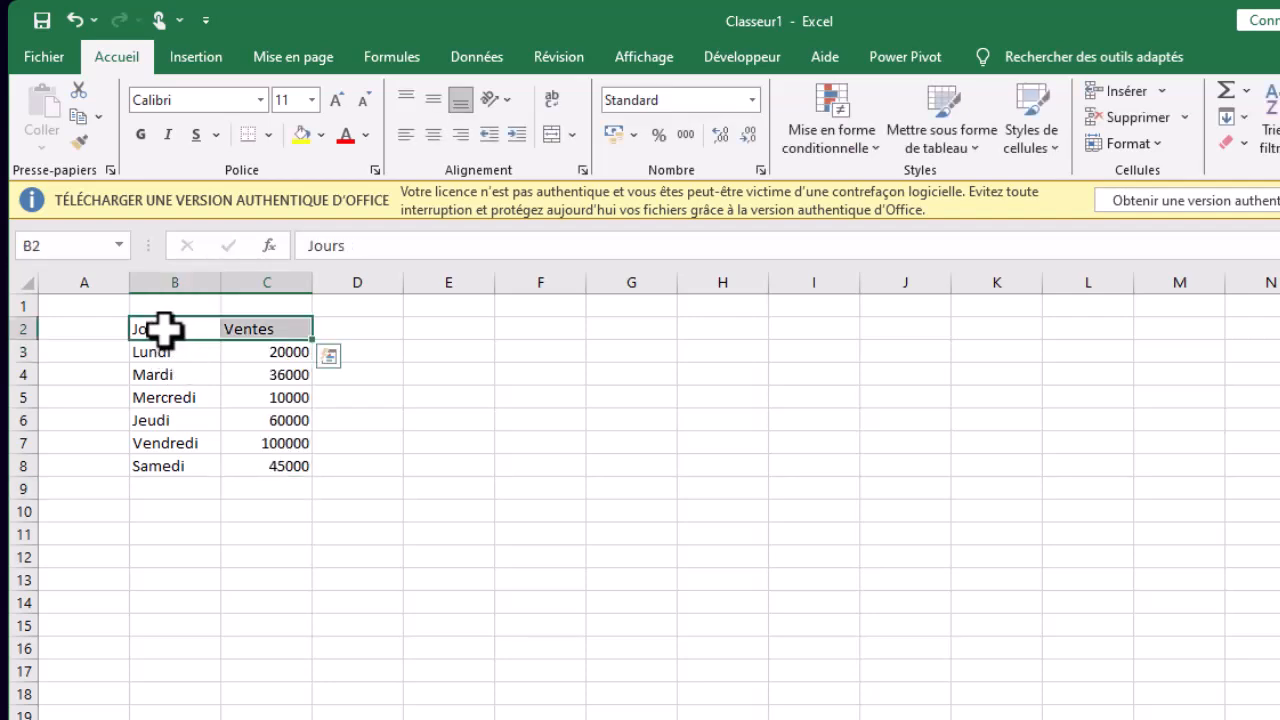
Make the "Jours" and "Ventes" headings in B2:C2 bold.
{"action": "left_click", "coordinate": [166, 328]}
{"action": "left_click", "coordinate": [245, 324]}
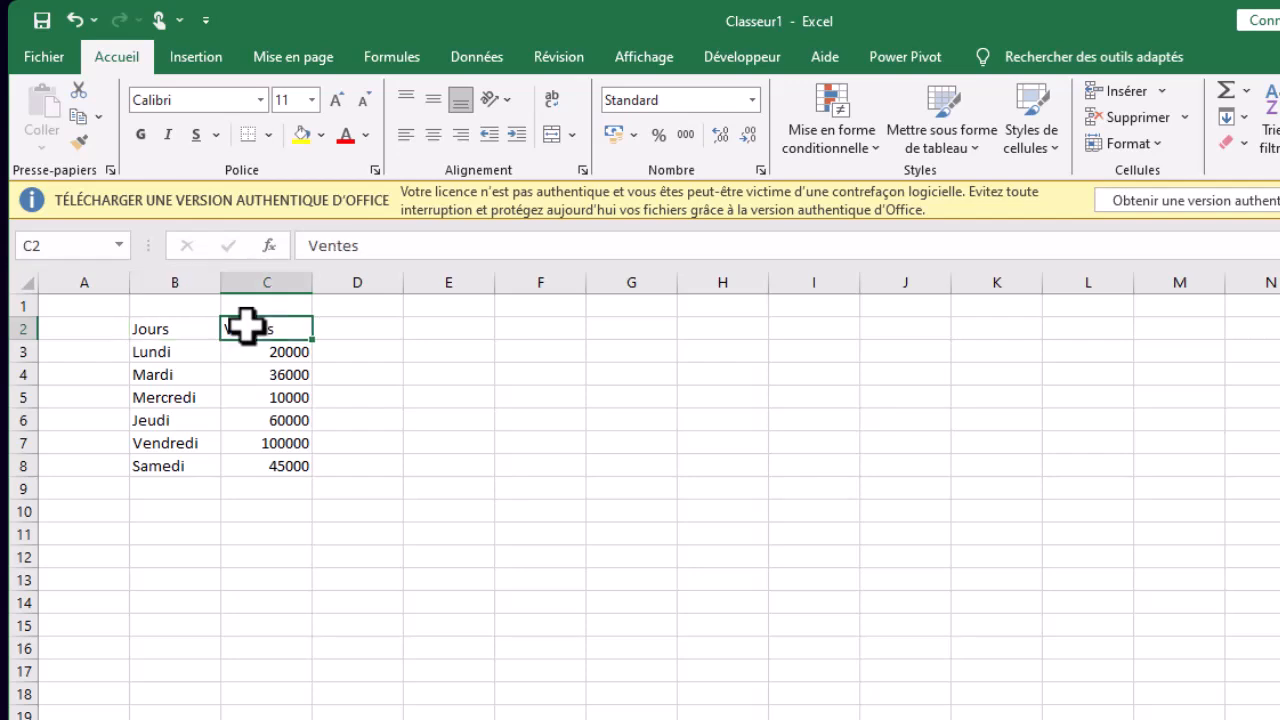
{"action": "left_click", "coordinate": [171, 354]}
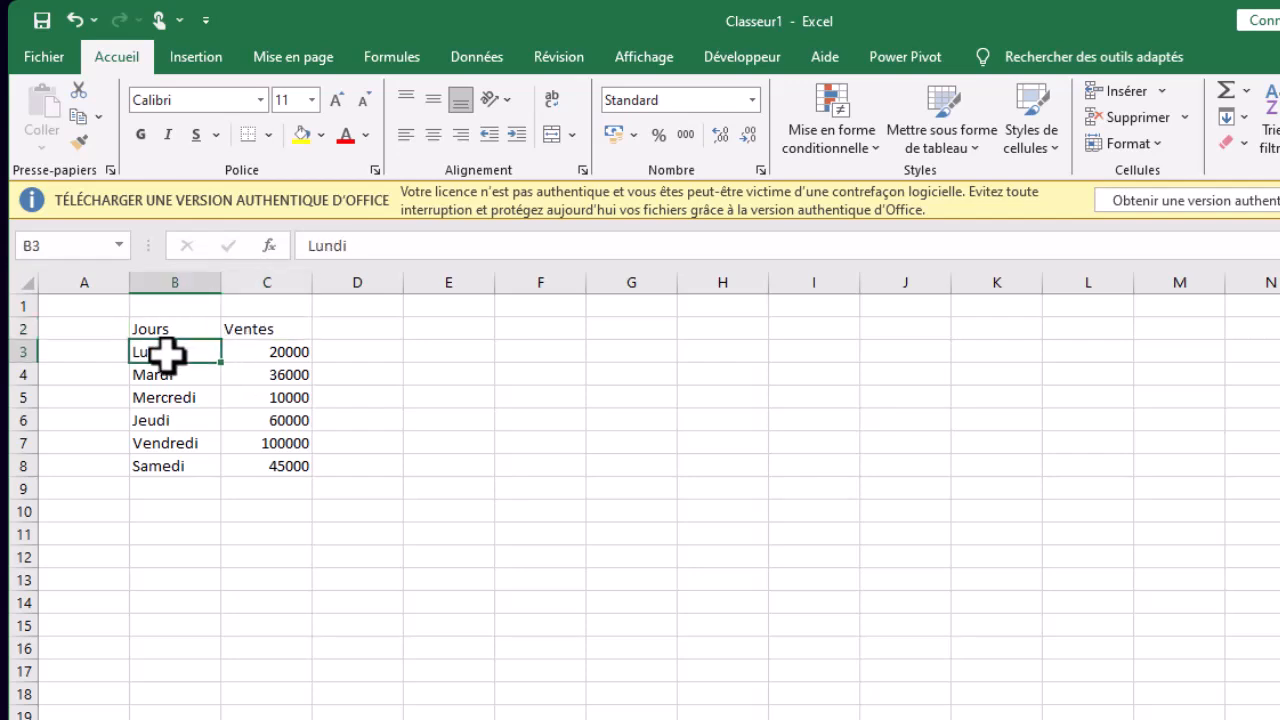
{"action": "left_click", "coordinate": [181, 466]}
{"action": "left_click_drag", "start_coordinate": [180, 338], "coordinate": [245, 322]}
{"action": "key", "text": "ctrl+g"}
{"action": "left_click", "coordinate": [268, 443]}
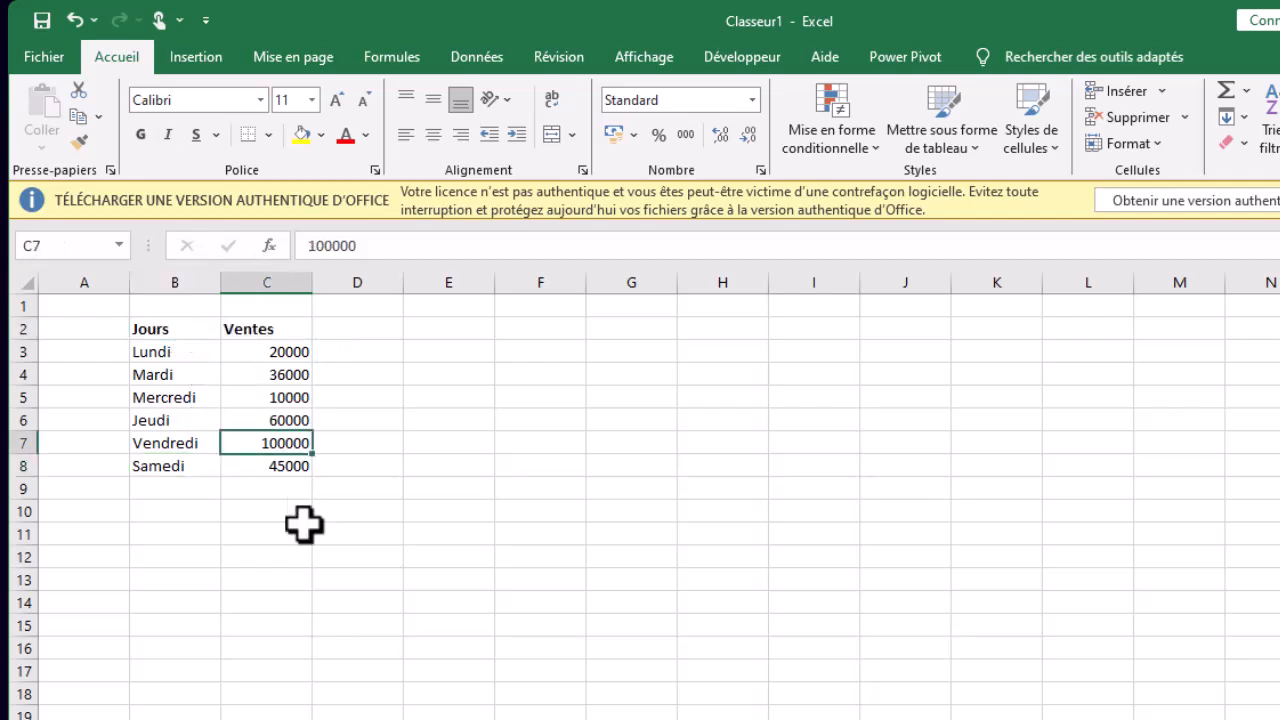
Select the sales table B2:C8 and preview its recommended line, pie, stacked area and Pareto charts.
{"action": "left_click", "coordinate": [161, 328]}
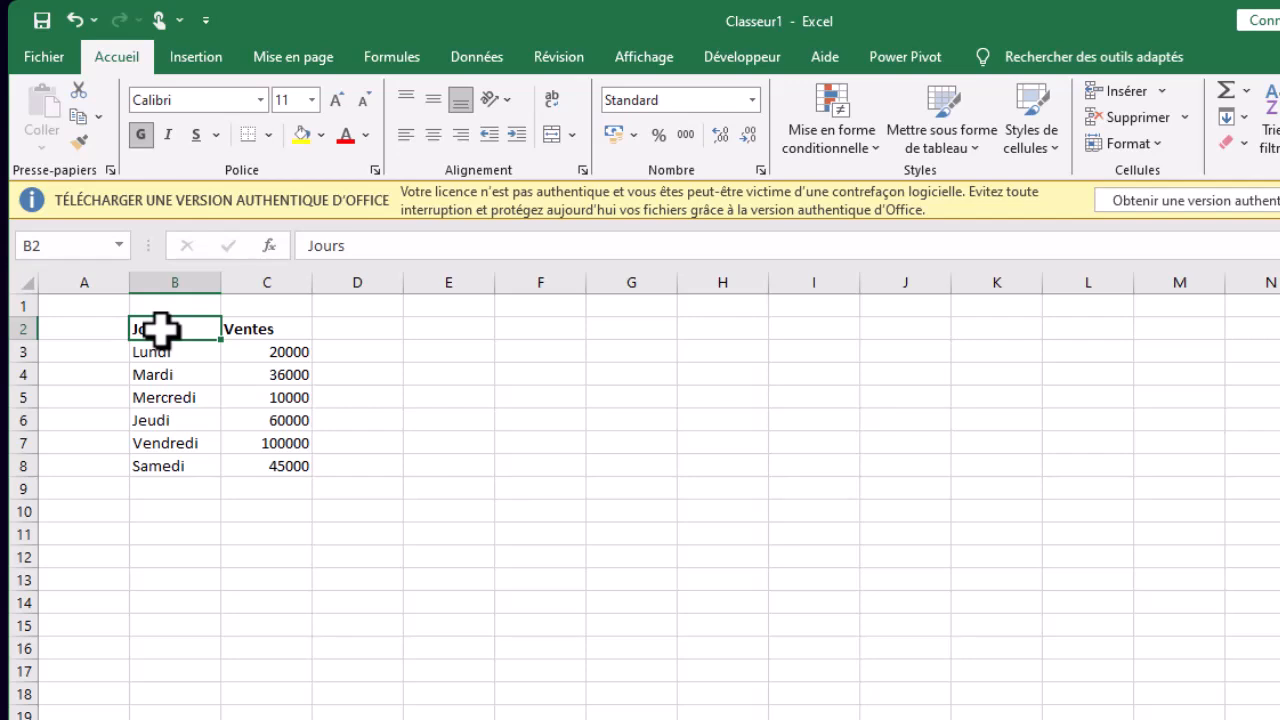
{"action": "left_click_drag", "start_coordinate": [191, 331], "coordinate": [252, 460]}
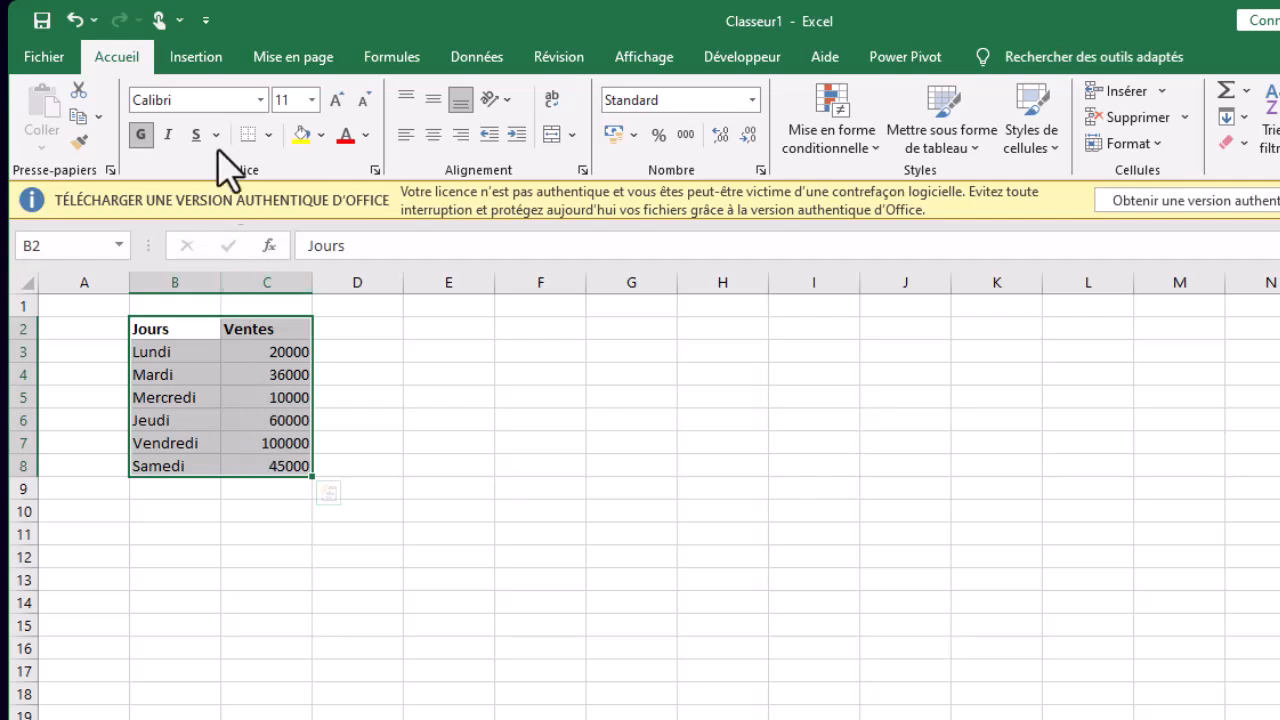
{"action": "left_click", "coordinate": [197, 60]}
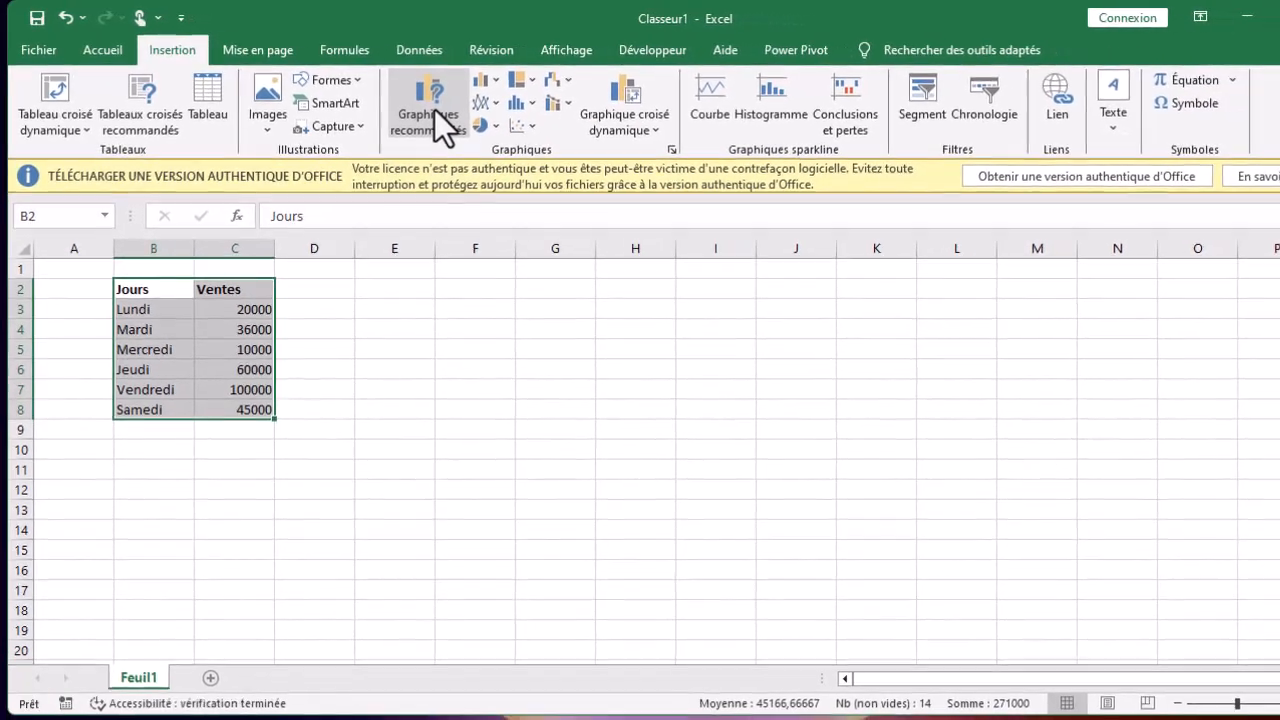
{"action": "left_click", "coordinate": [468, 120]}
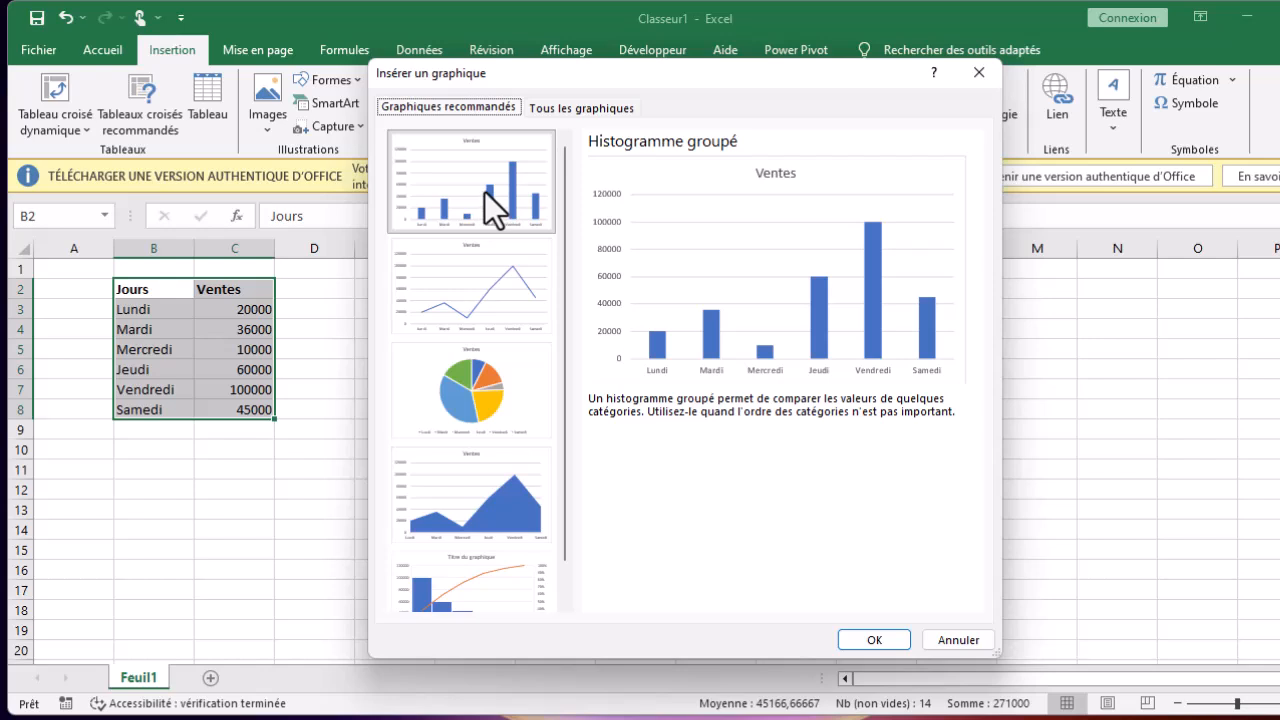
{"action": "left_click", "coordinate": [466, 291]}
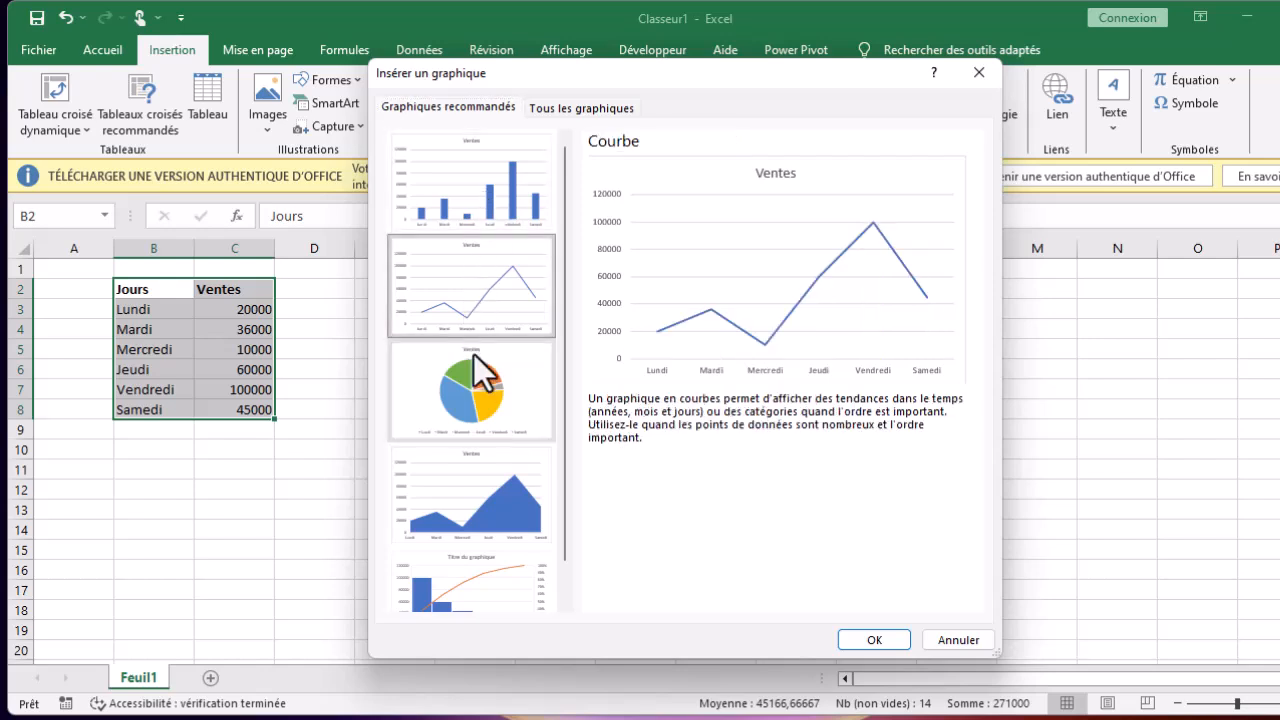
{"action": "left_click", "coordinate": [479, 382]}
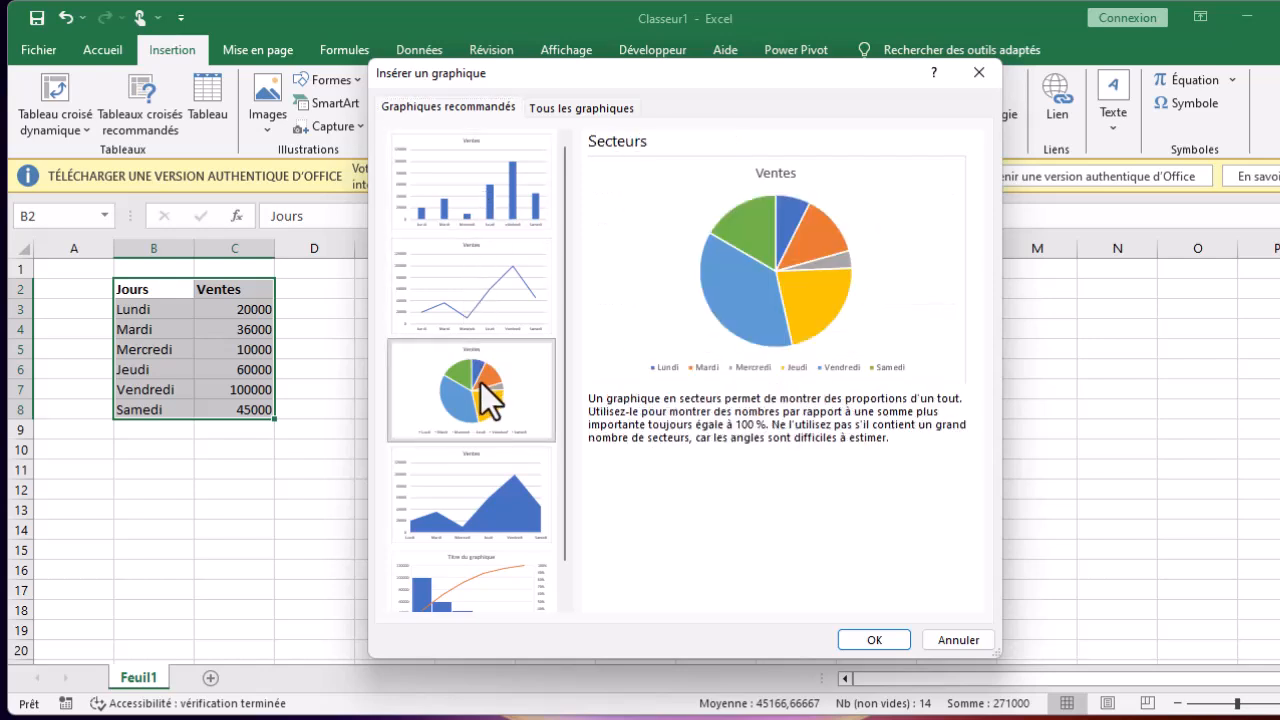
{"action": "left_click", "coordinate": [504, 475]}
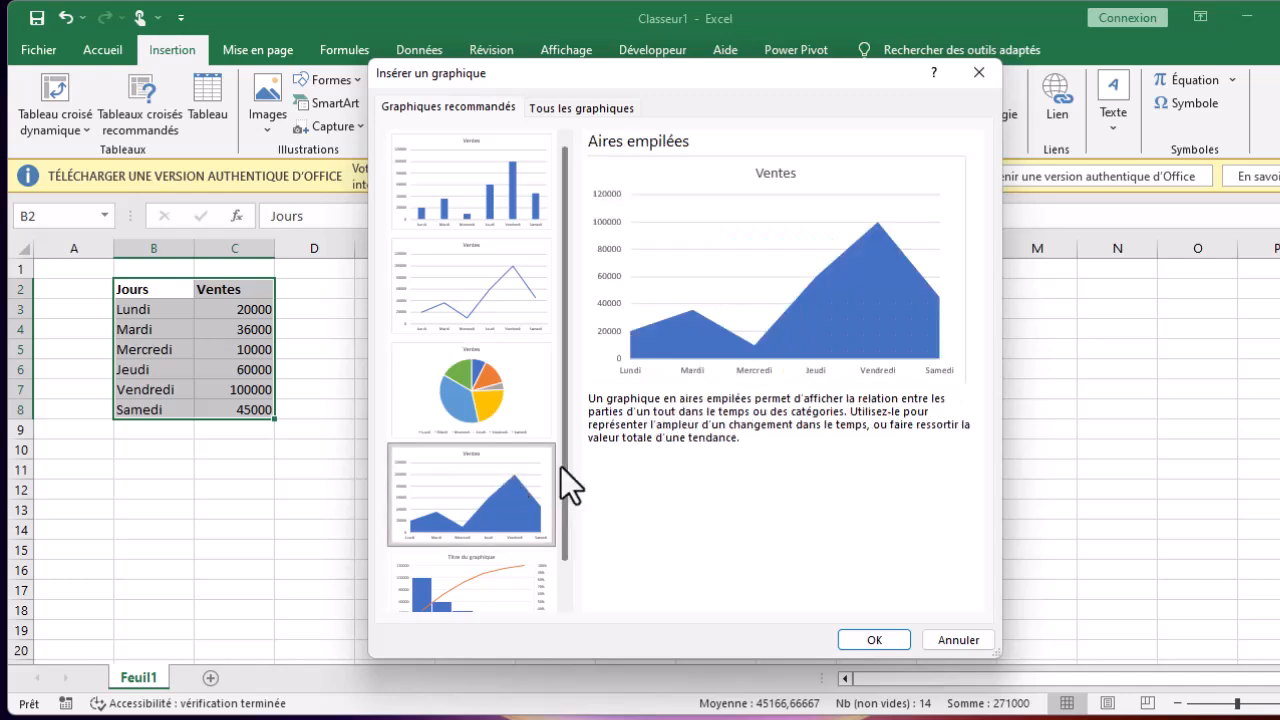
{"action": "scroll", "coordinate": [561, 467], "scroll_direction": "down", "scroll_amount": 1}
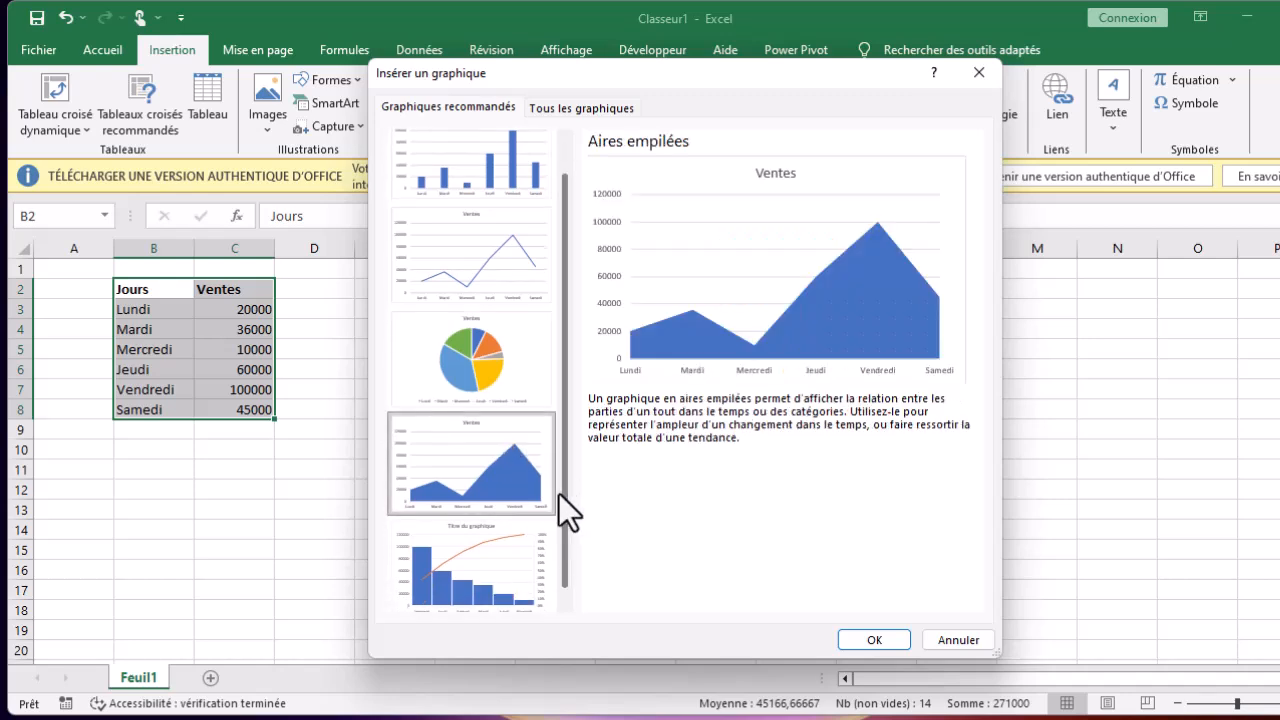
{"action": "left_click", "coordinate": [498, 551]}
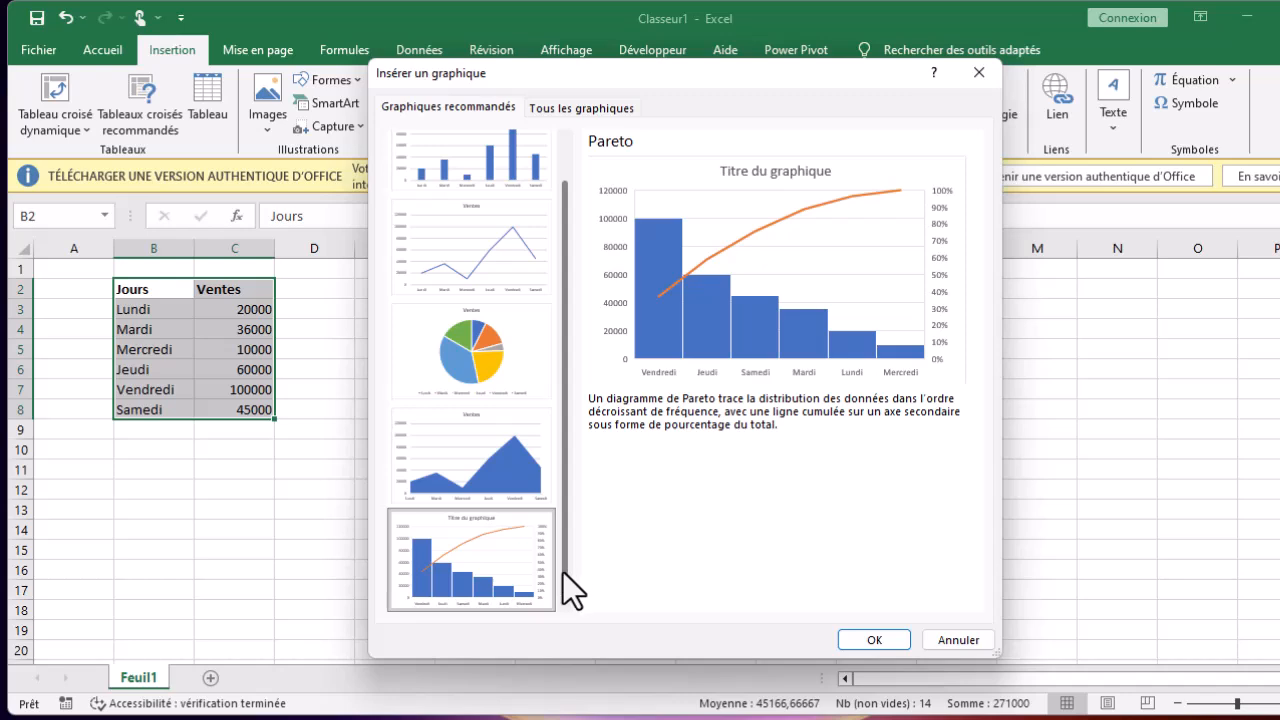
Insert a basic pie chart (Secteurs) of the selected sales data, chosen from all chart types.
{"action": "left_click", "coordinate": [578, 108]}
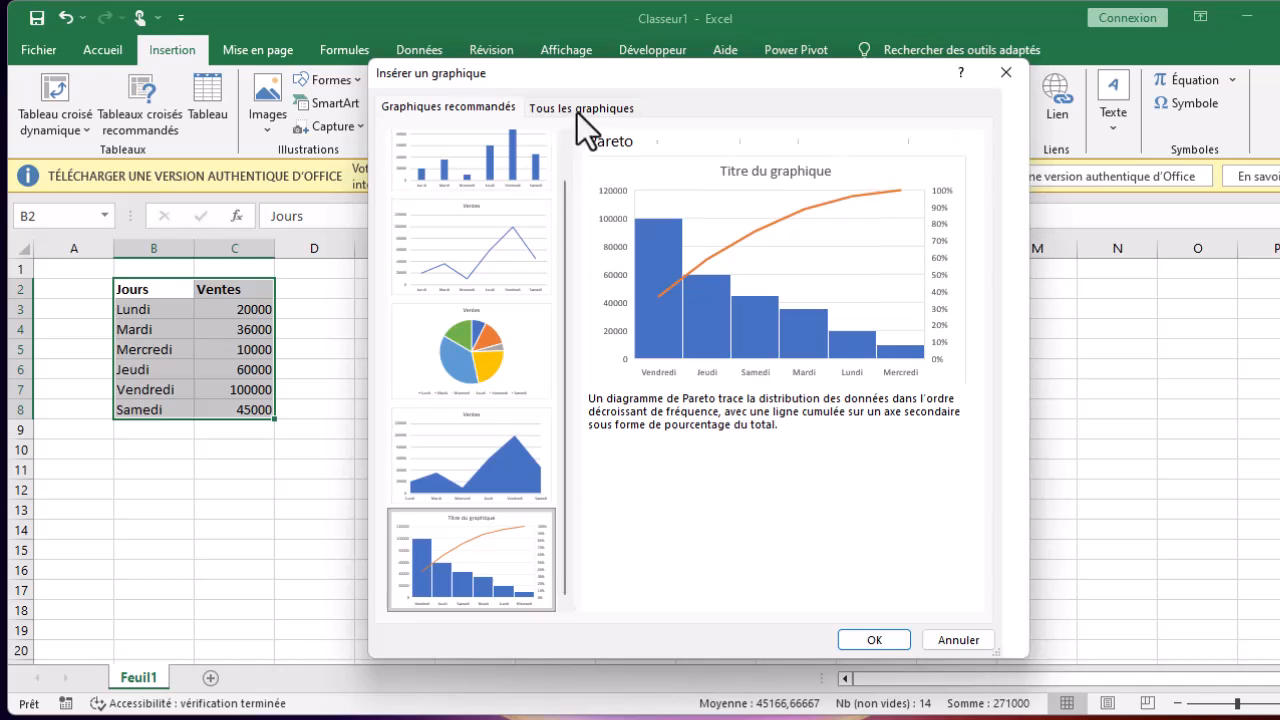
{"action": "left_click", "coordinate": [433, 265]}
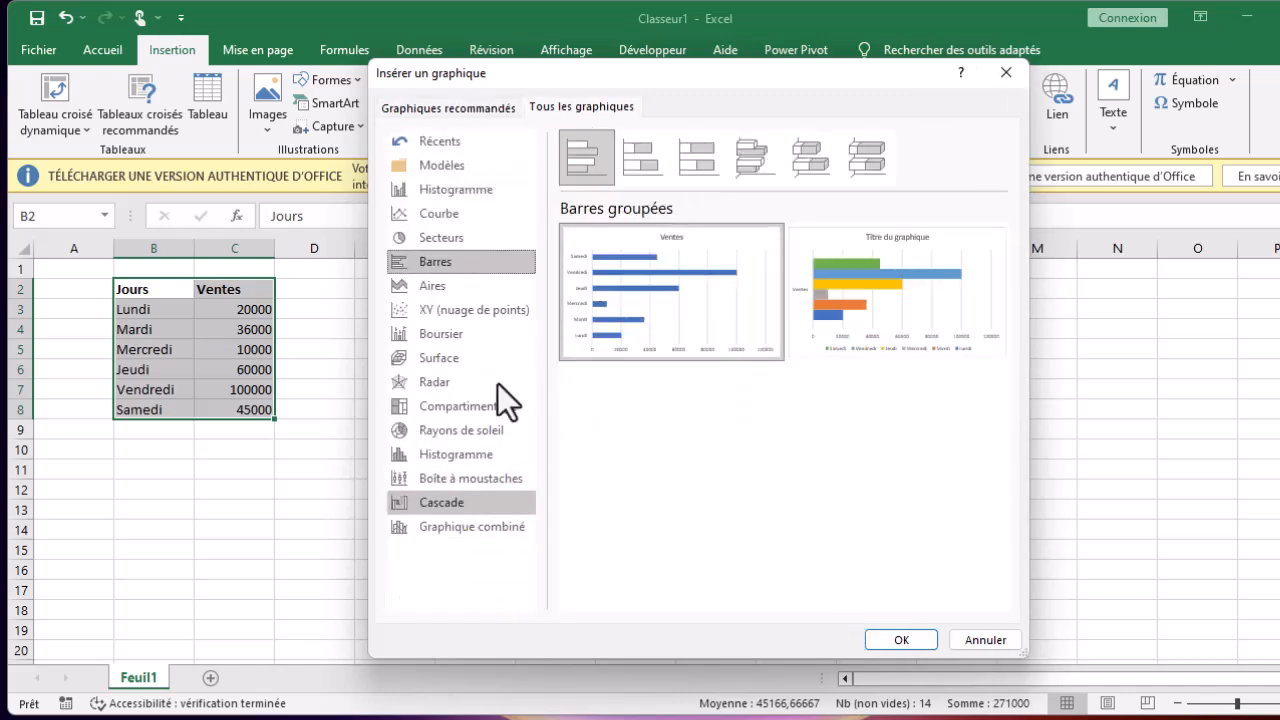
{"action": "left_click", "coordinate": [455, 240]}
{"action": "mouse_move", "coordinate": [640, 313]}
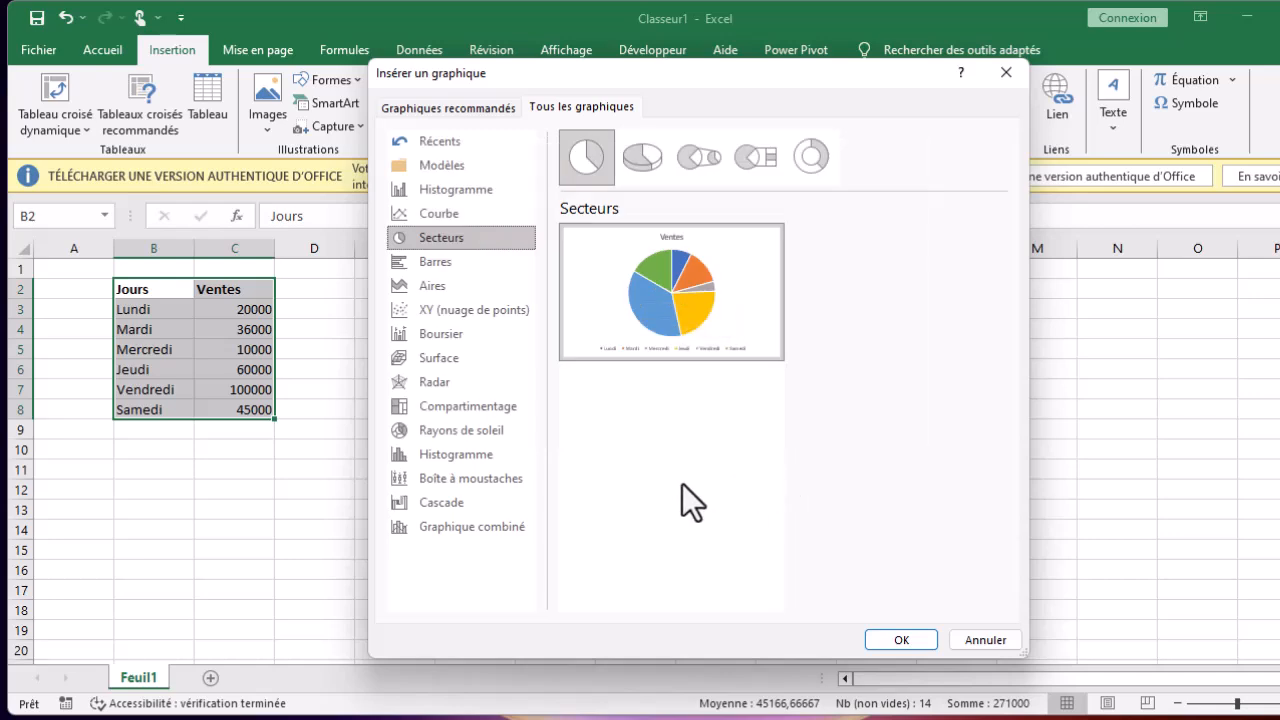
{"action": "left_click", "coordinate": [895, 640]}
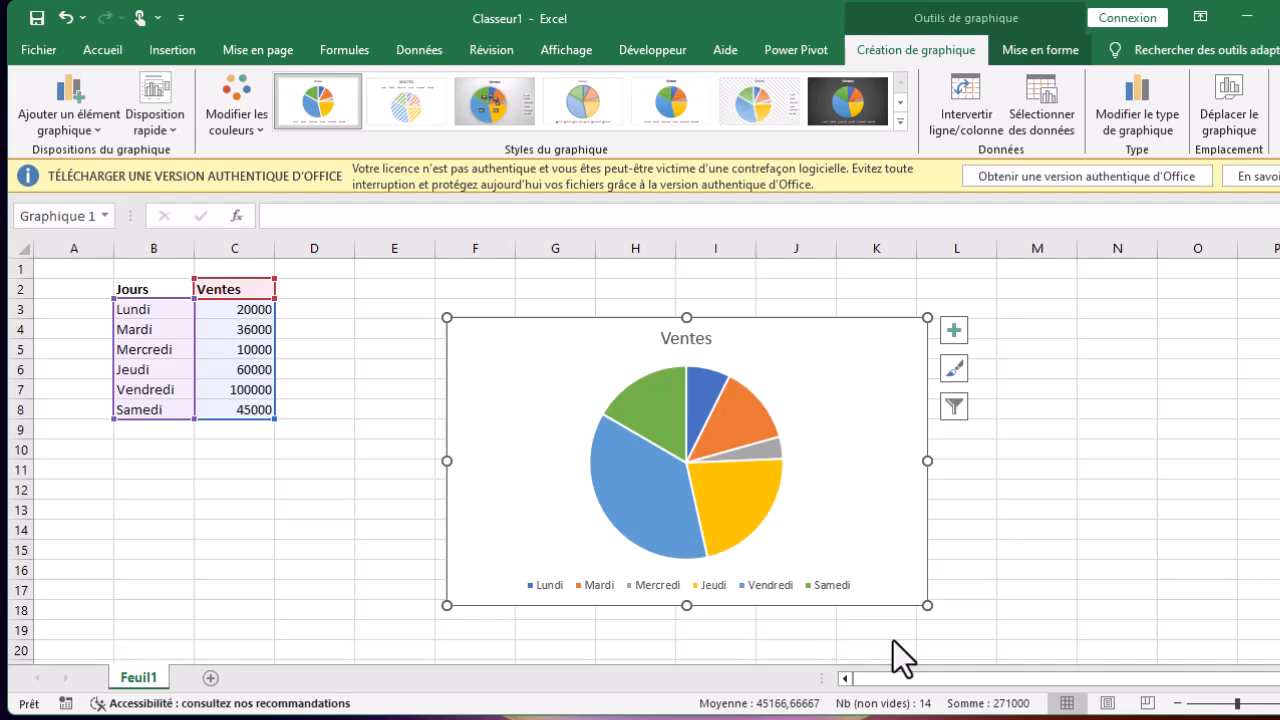
Move the pie chart up so its upper edge lies in row 2, and select its data series.
{"action": "left_click_drag", "start_coordinate": [749, 343], "coordinate": [750, 309]}
{"action": "mouse_move", "coordinate": [682, 464]}
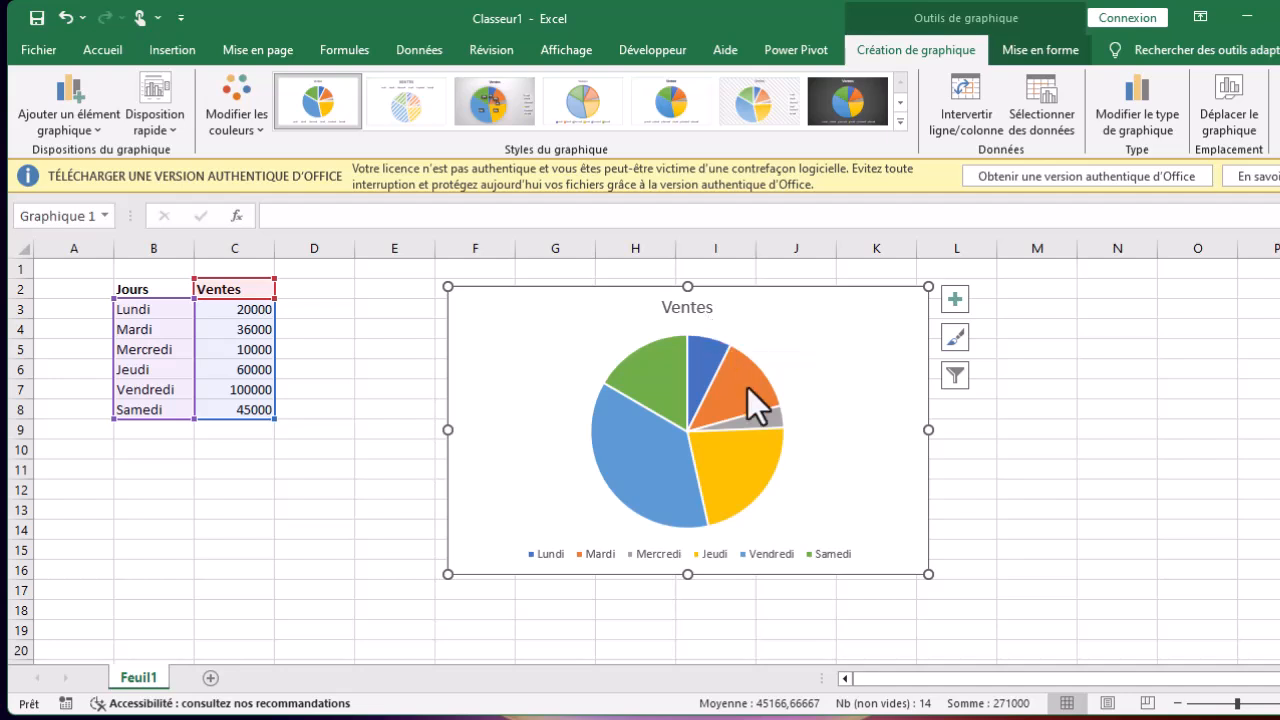
{"action": "left_click", "coordinate": [712, 417]}
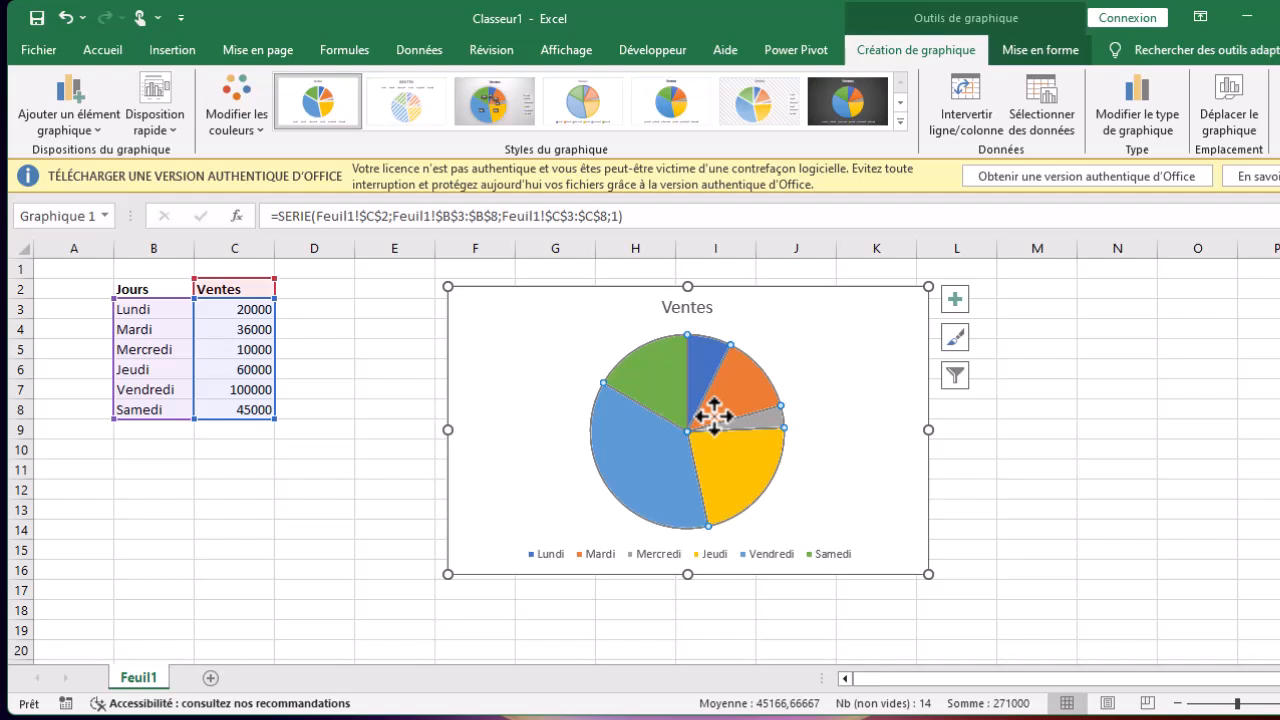
Apply the light shaded chart style with white percentage labels inside the slices to the pie chart, and preview other styles.
{"action": "left_click", "coordinate": [812, 395]}
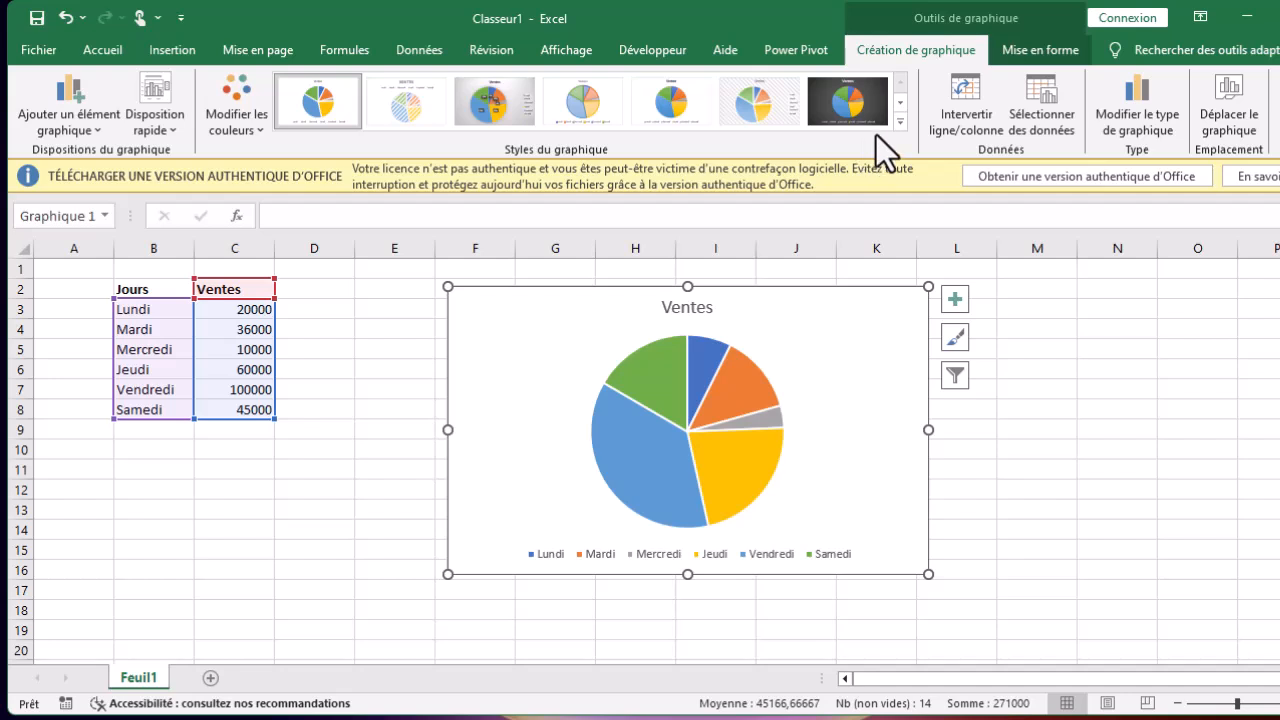
{"action": "left_click", "coordinate": [899, 121]}
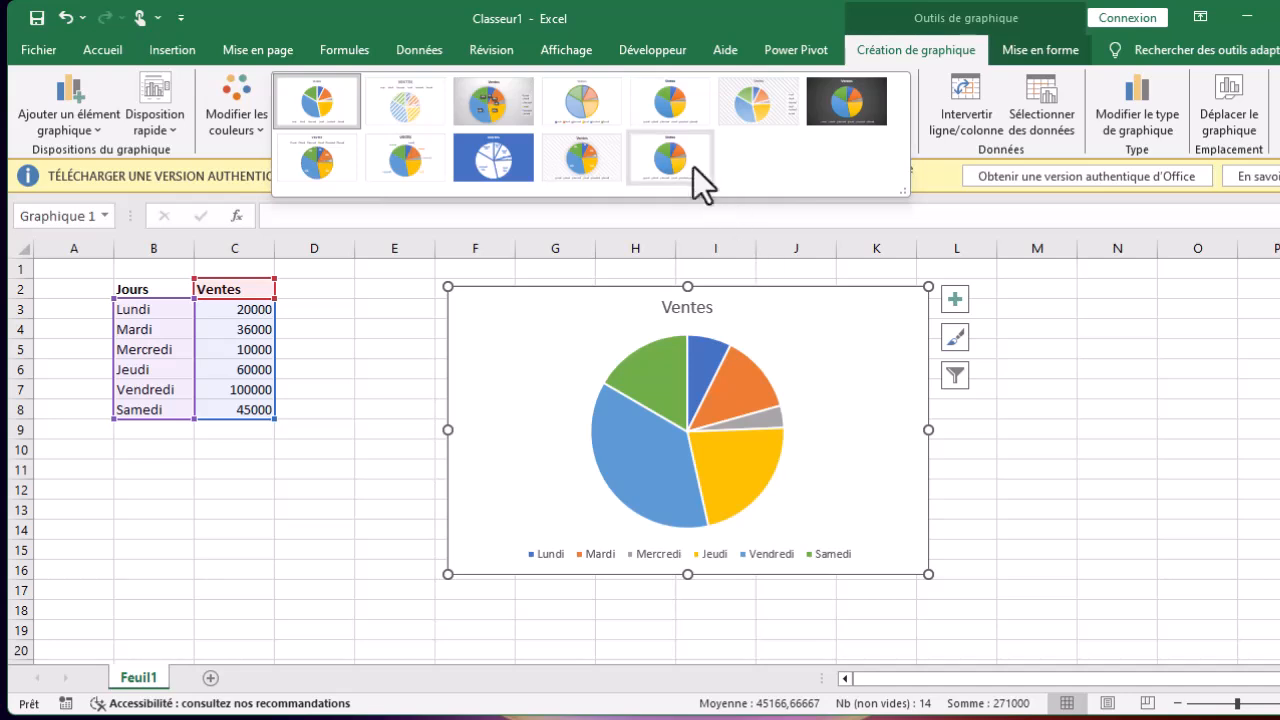
{"action": "left_click", "coordinate": [598, 157]}
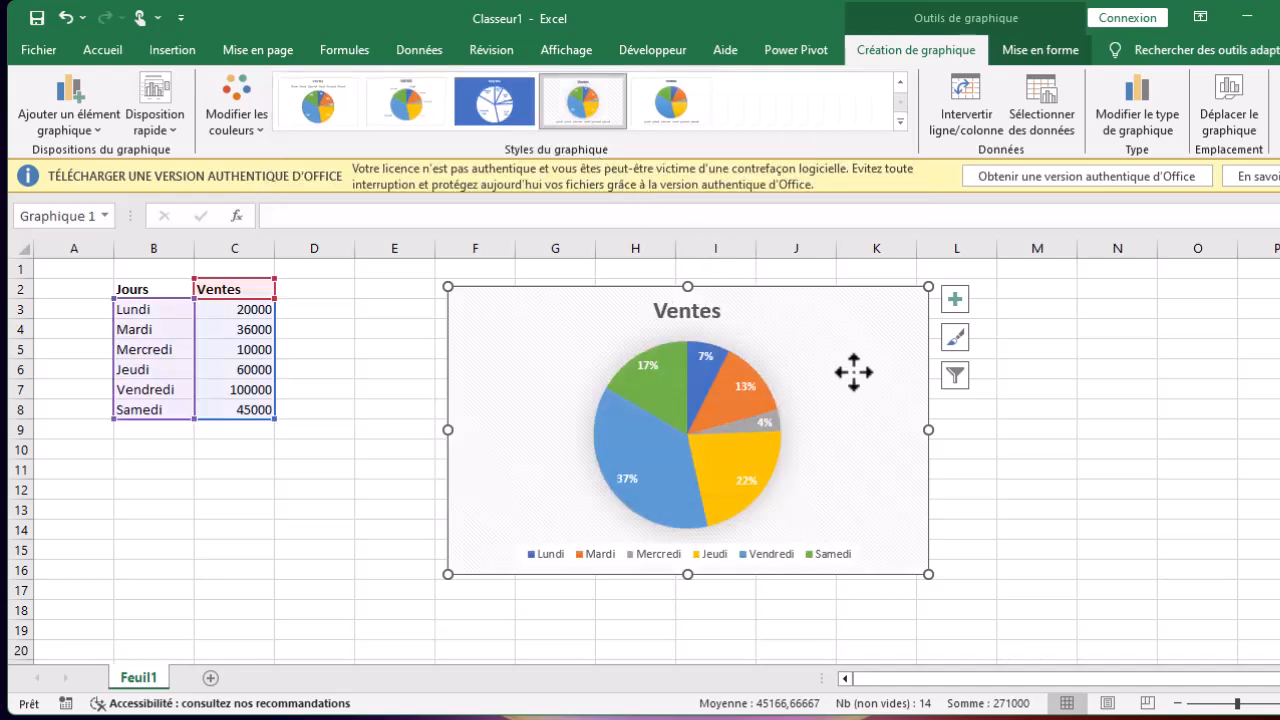
{"action": "left_click", "coordinate": [902, 124]}
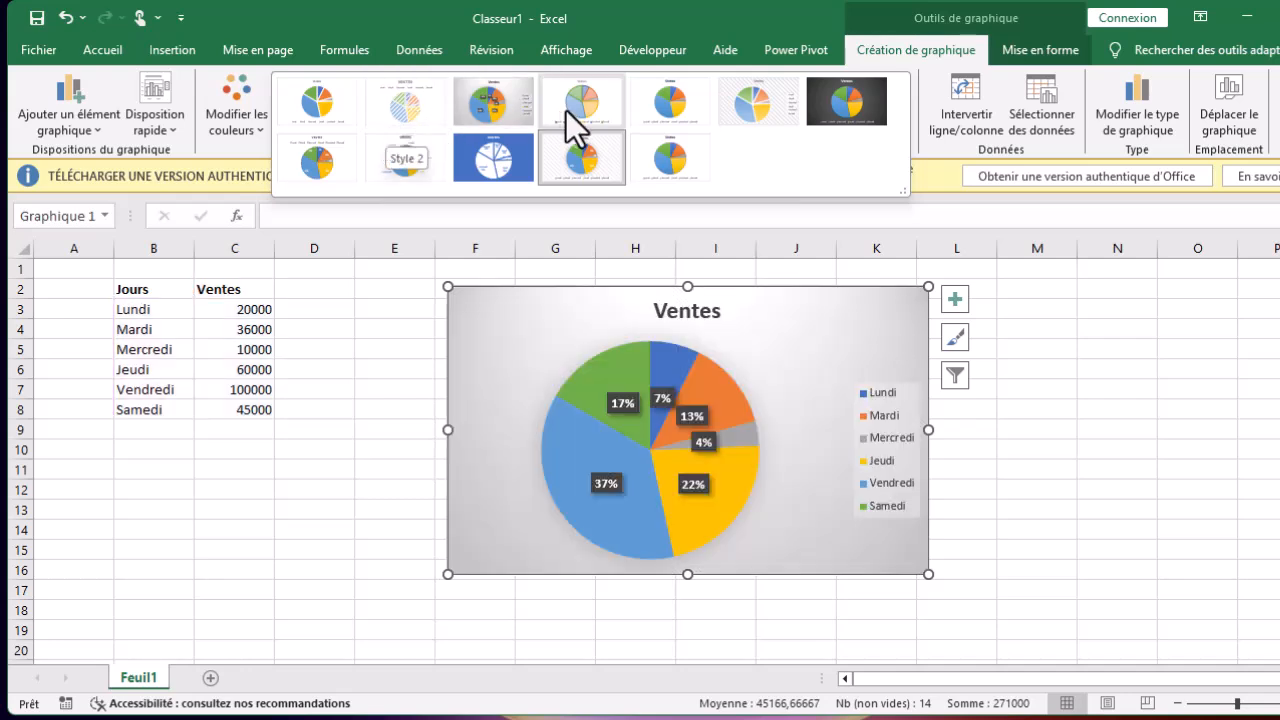
{"action": "right_click", "coordinate": [765, 368]}
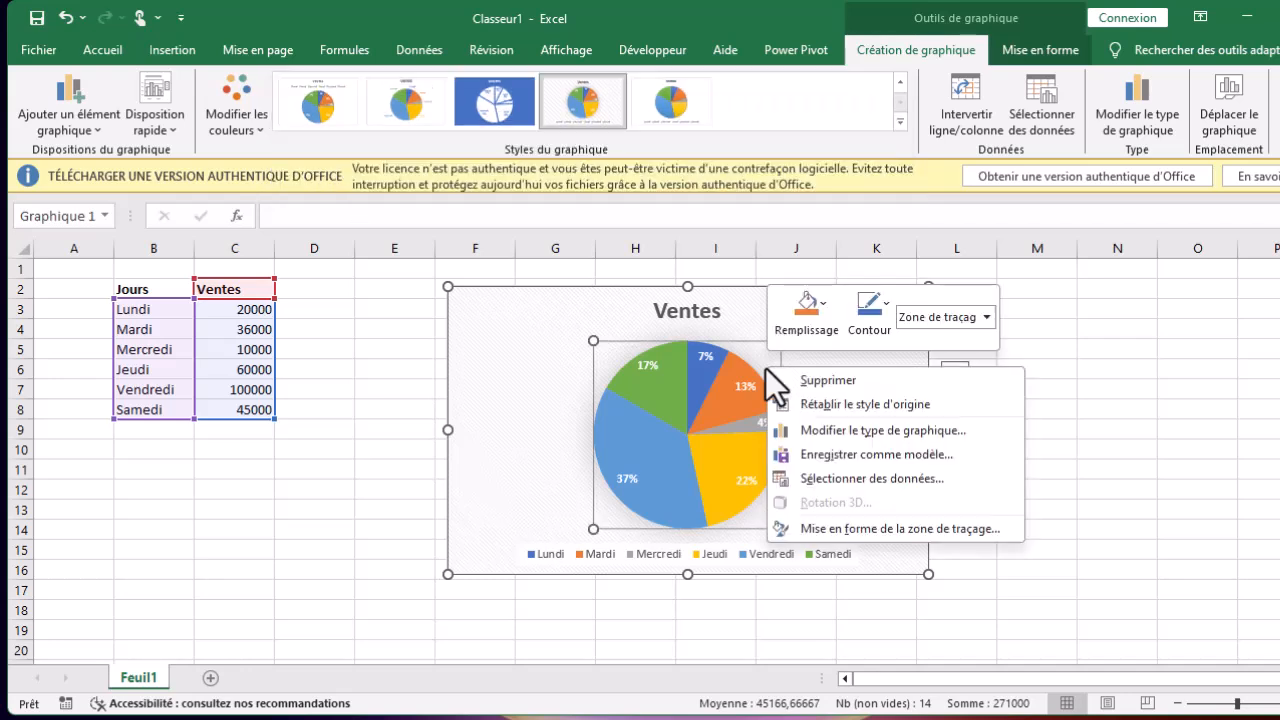
{"action": "left_click", "coordinate": [917, 434]}
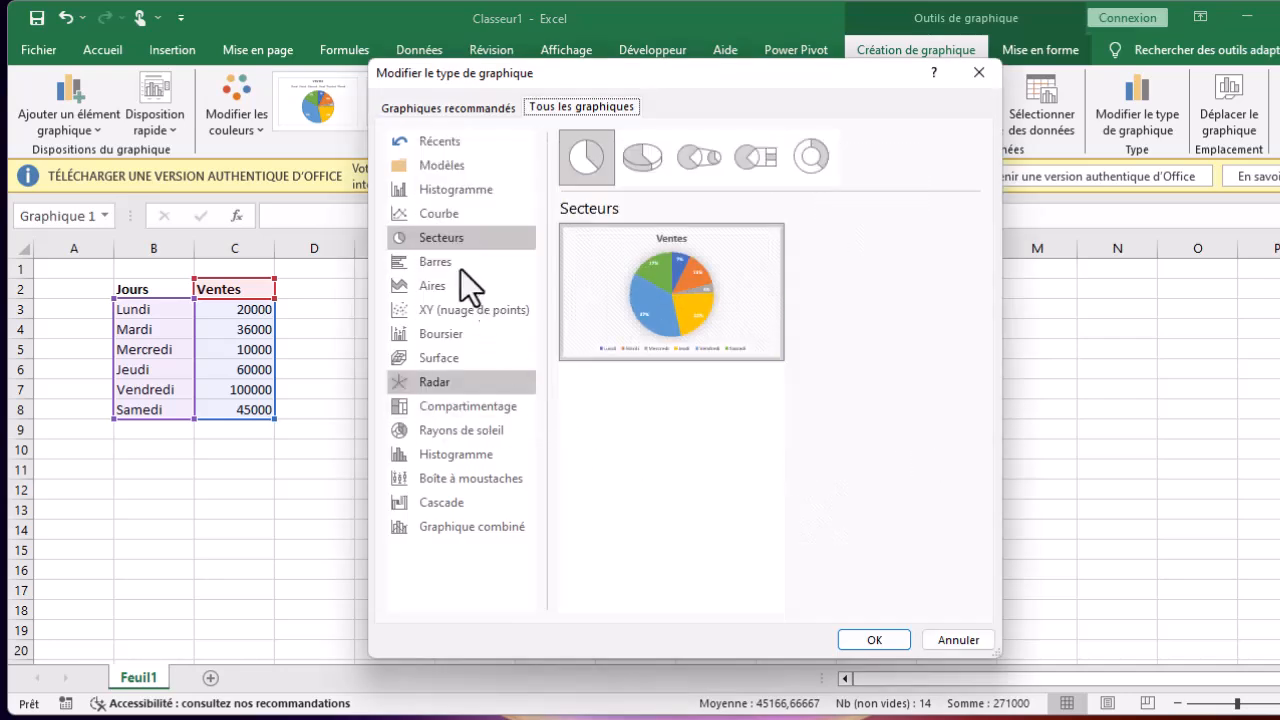
{"action": "left_click", "coordinate": [981, 79]}
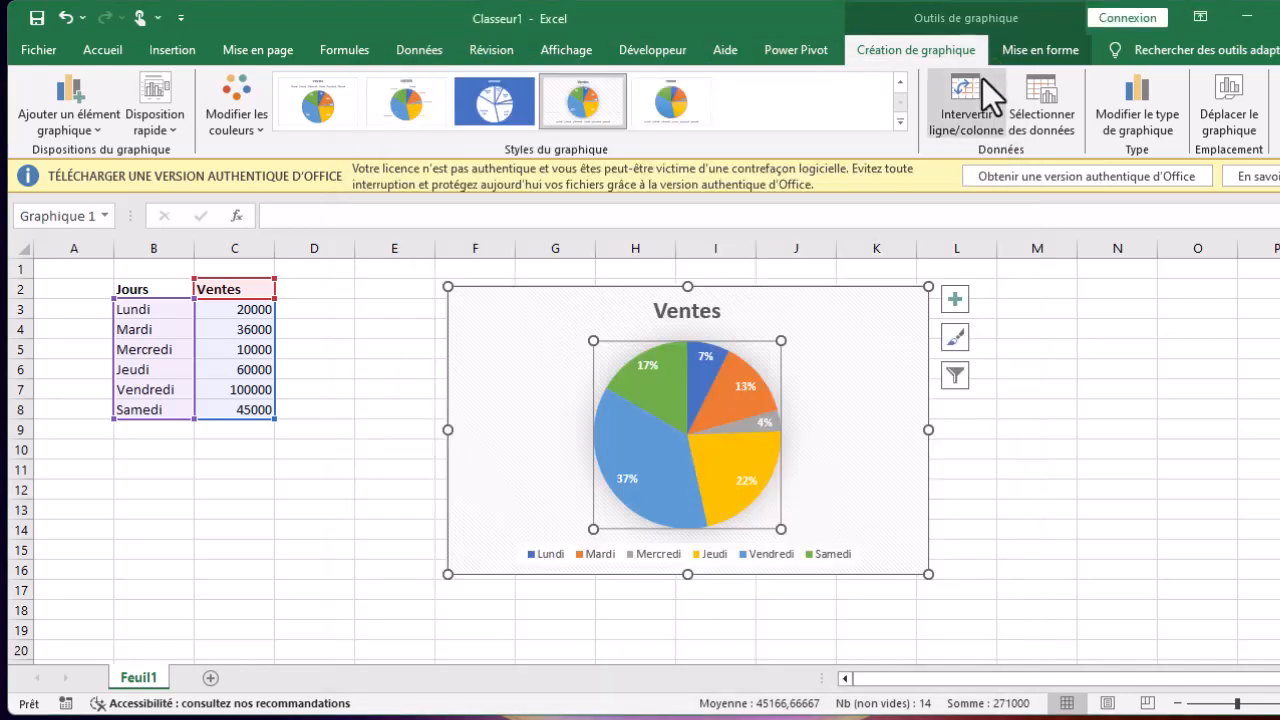
Change the pie chart to a clustered column chart (Histogramme groupé), using the variant with a differently coloured column for each day.
{"action": "right_click", "coordinate": [761, 396]}
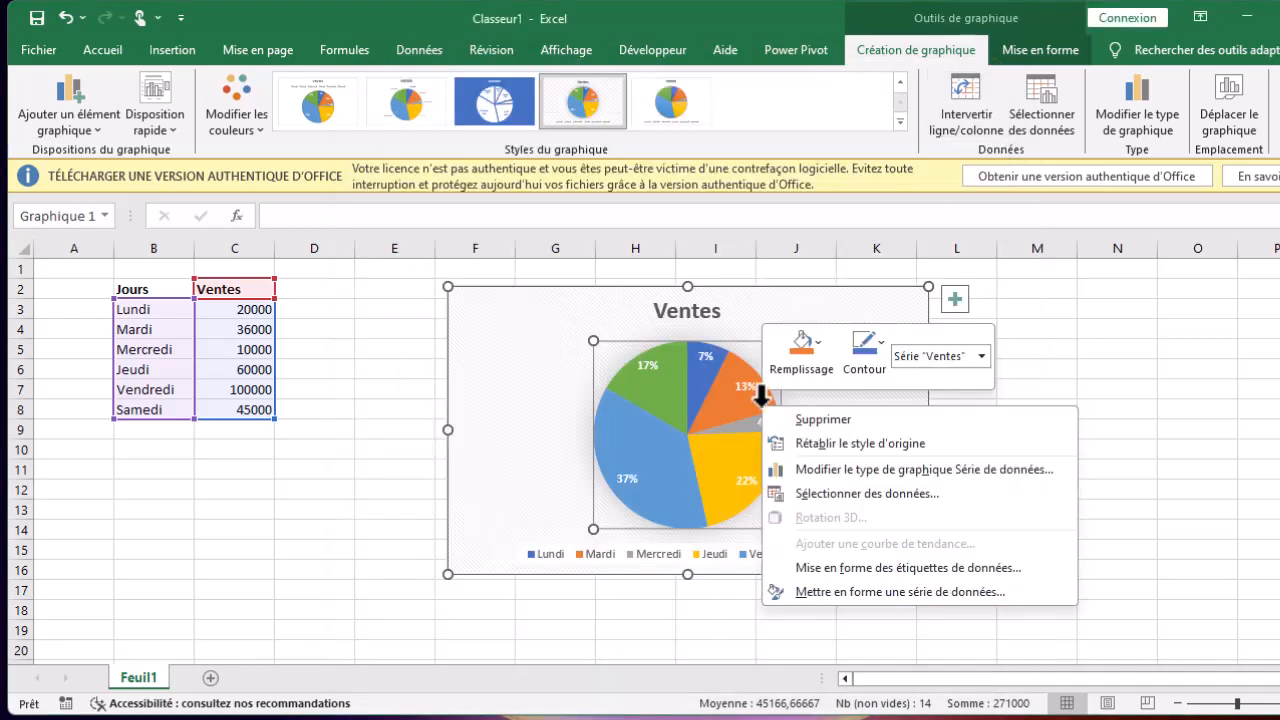
{"action": "left_click", "coordinate": [823, 468]}
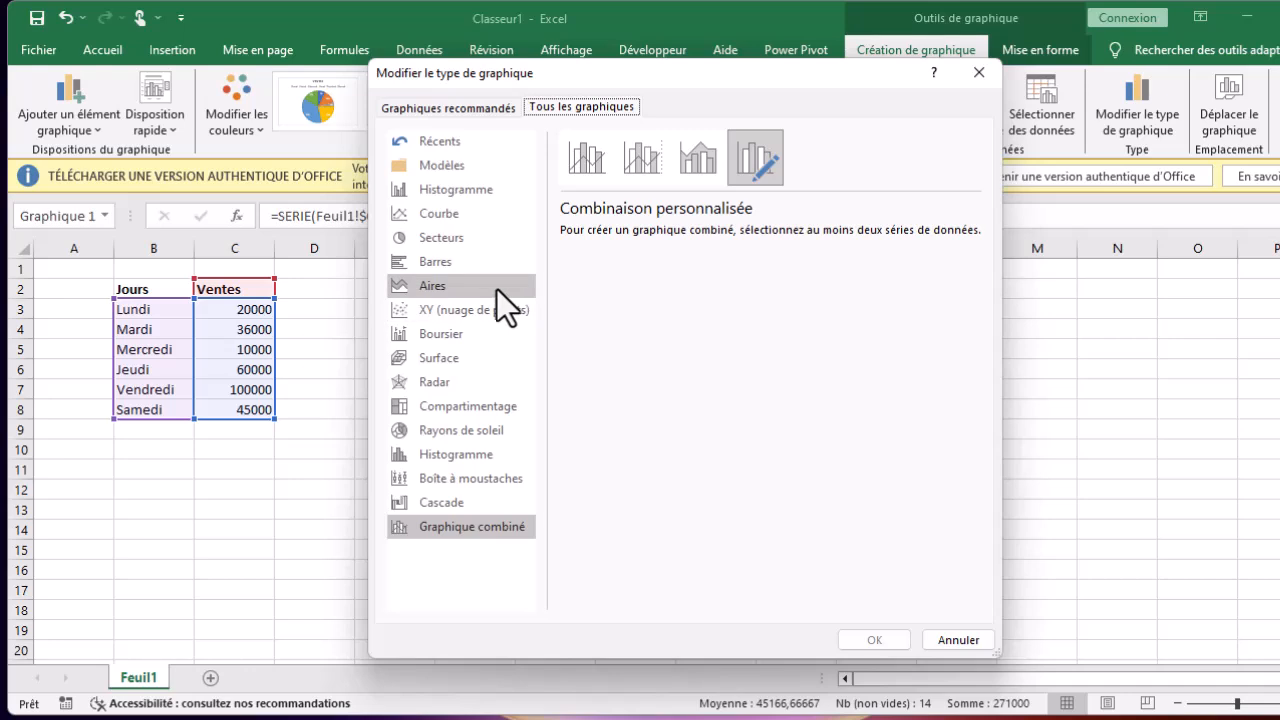
{"action": "left_click", "coordinate": [455, 192]}
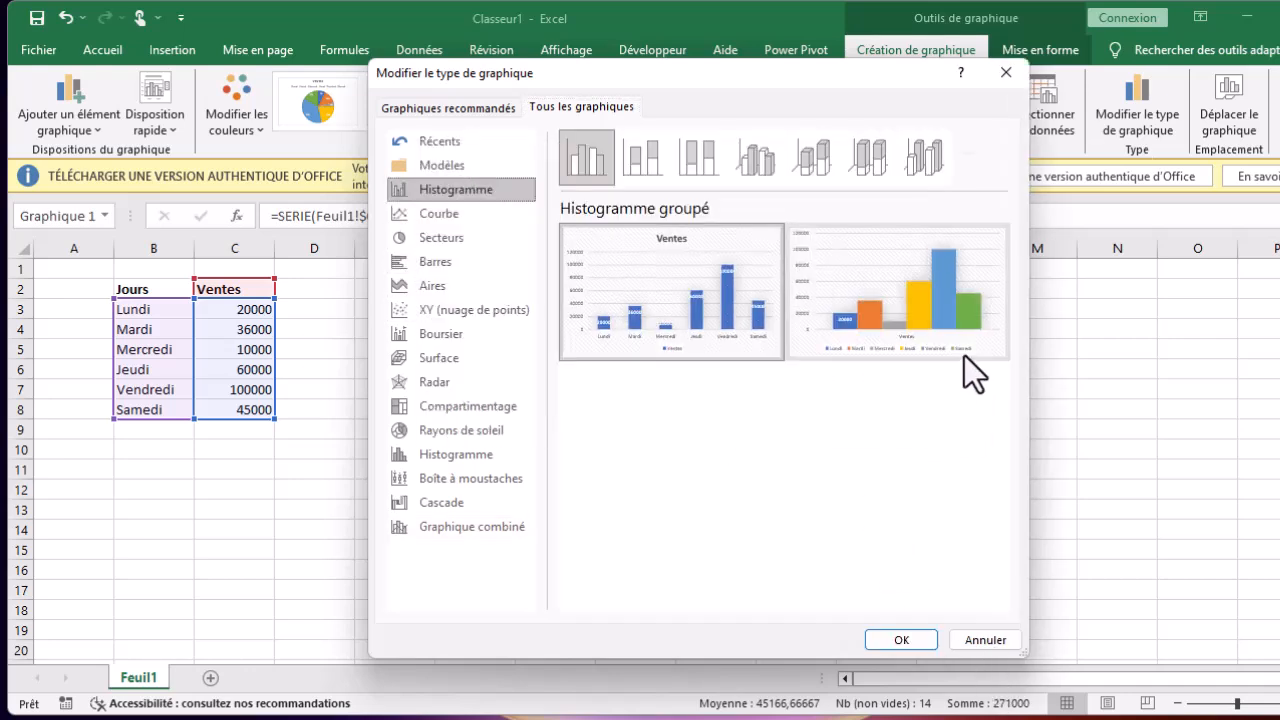
{"action": "mouse_move", "coordinate": [912, 354]}
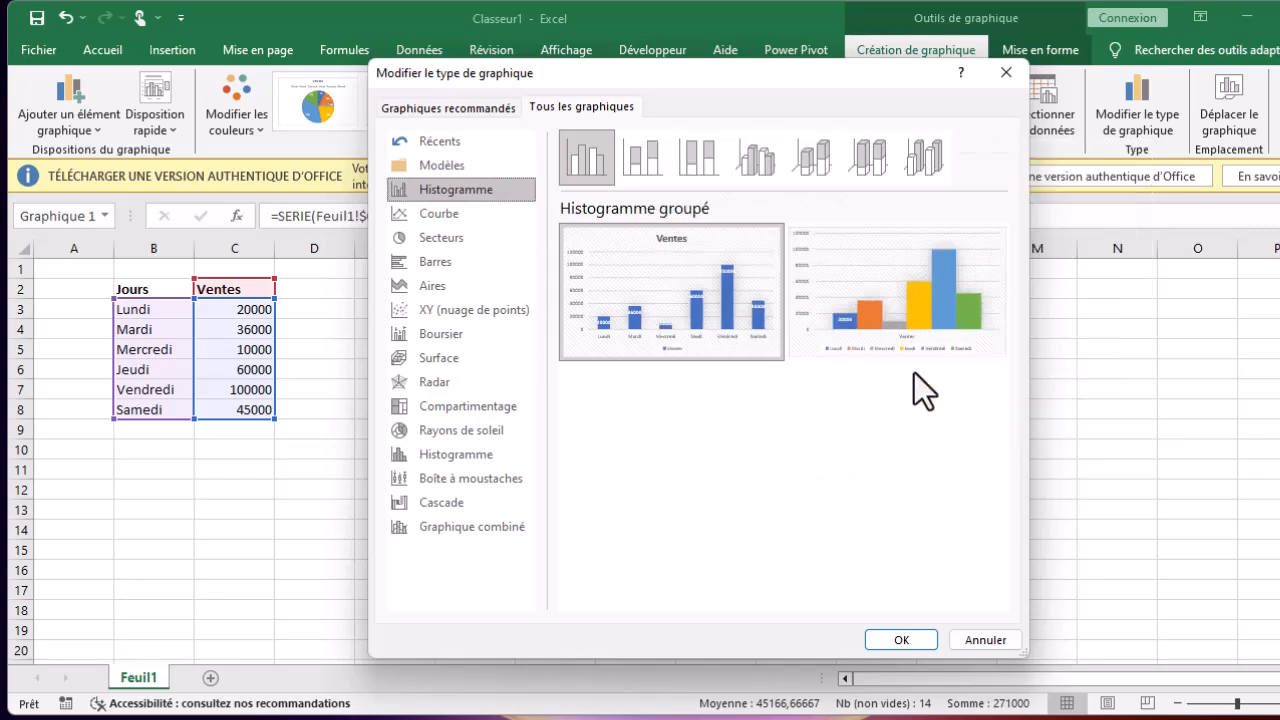
{"action": "mouse_move", "coordinate": [660, 329]}
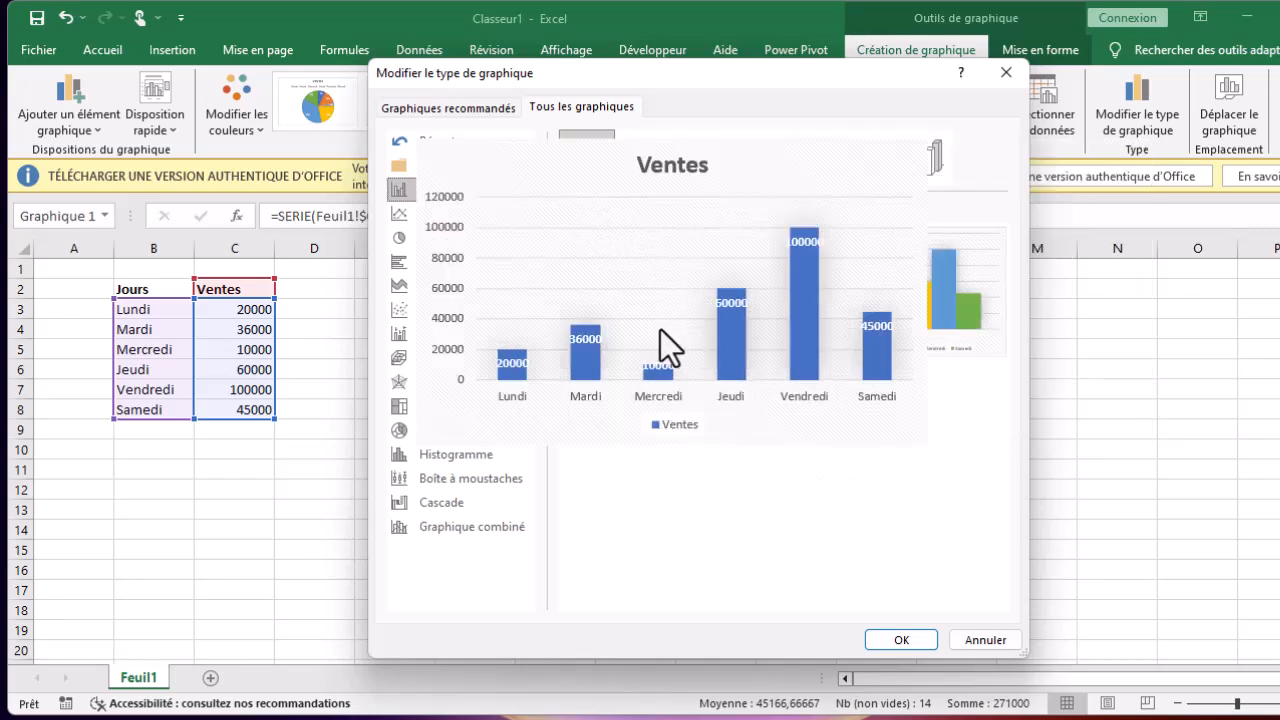
{"action": "left_click", "coordinate": [908, 338]}
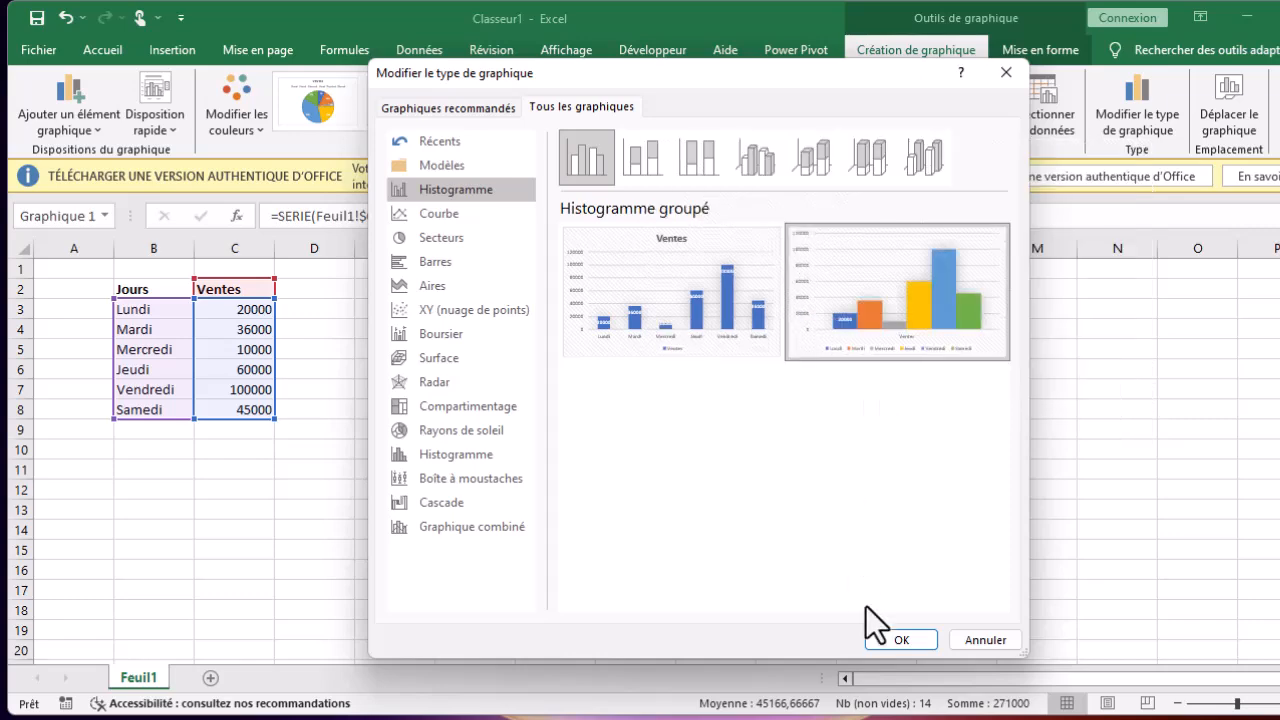
{"action": "left_click", "coordinate": [882, 638]}
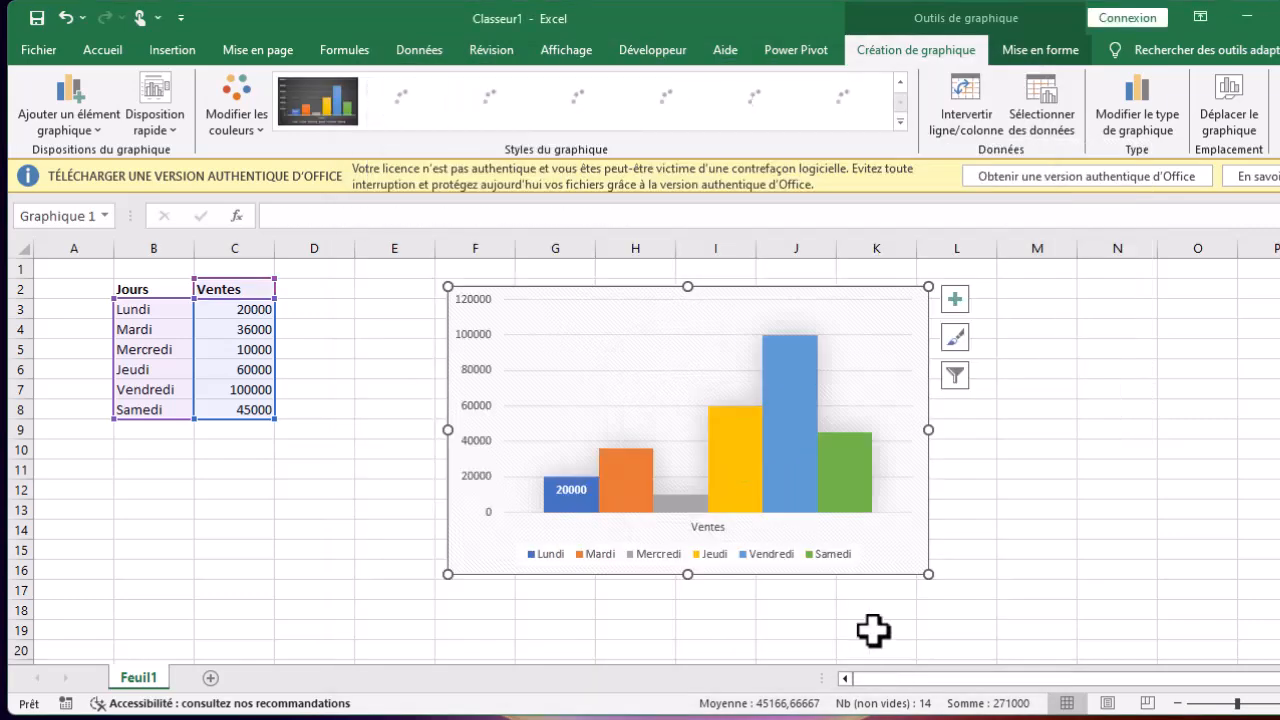
Open the formatting options for the column chart's plot area (zone de traçage).
{"action": "right_click", "coordinate": [721, 363]}
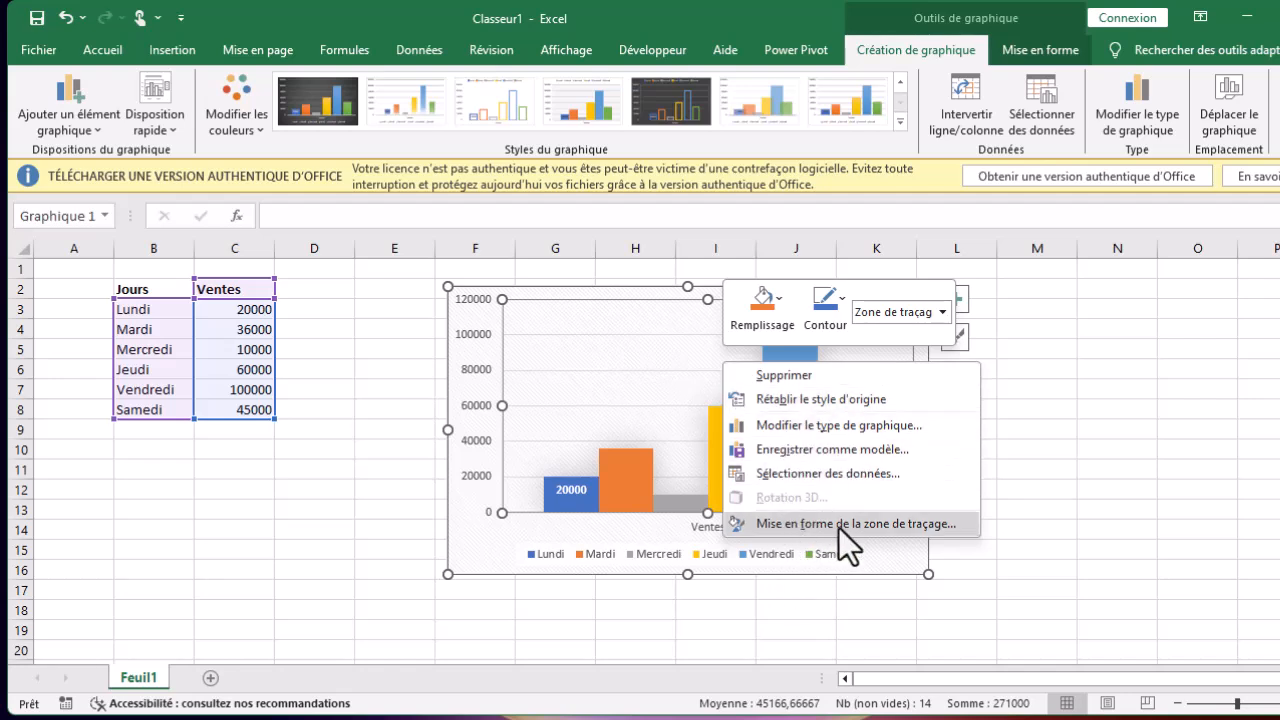
{"action": "left_click", "coordinate": [922, 525]}
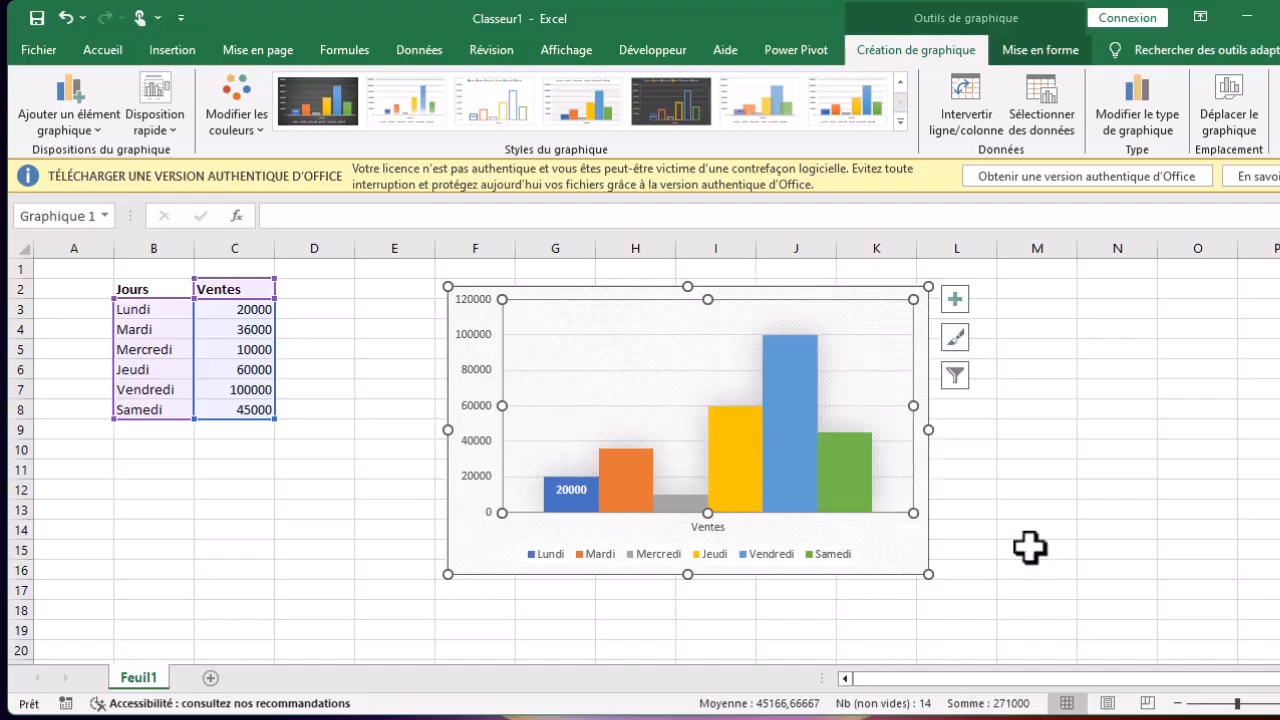